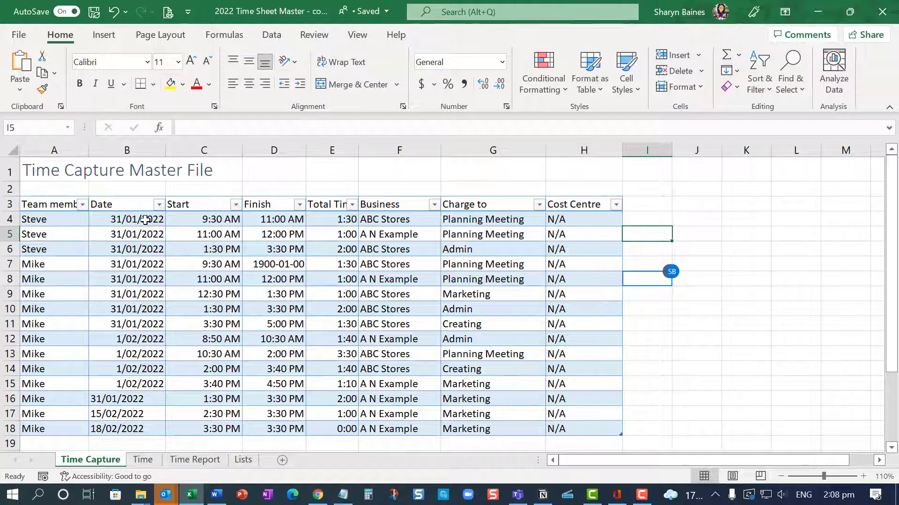
Step: Select the dates, then move from the browser workbook back to the desktop copy
{"action": "mouse_move", "coordinate": [146, 221]}
{"action": "left_mouse_down"}
{"action": "mouse_move", "coordinate": [131, 382]}
{"action": "mouse_move", "coordinate": [141, 426]}
{"action": "left_mouse_up"}
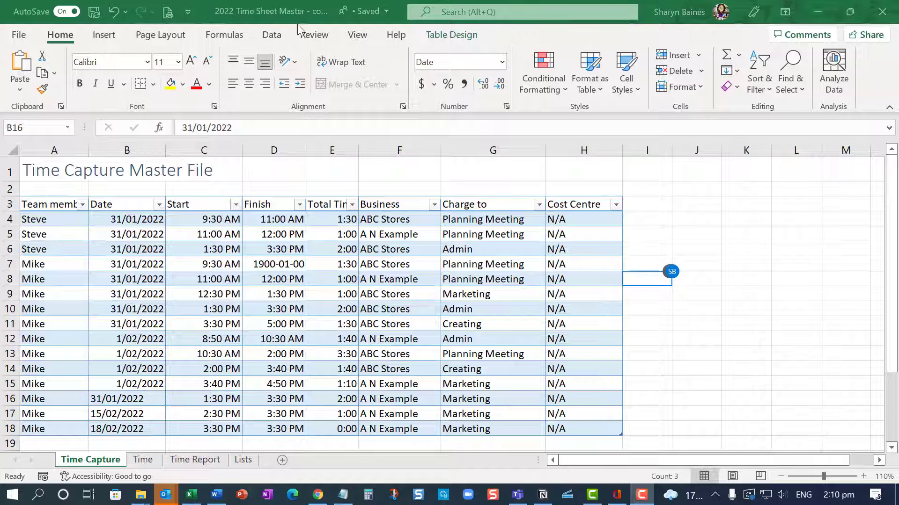
{"action": "left_click", "coordinate": [320, 497]}
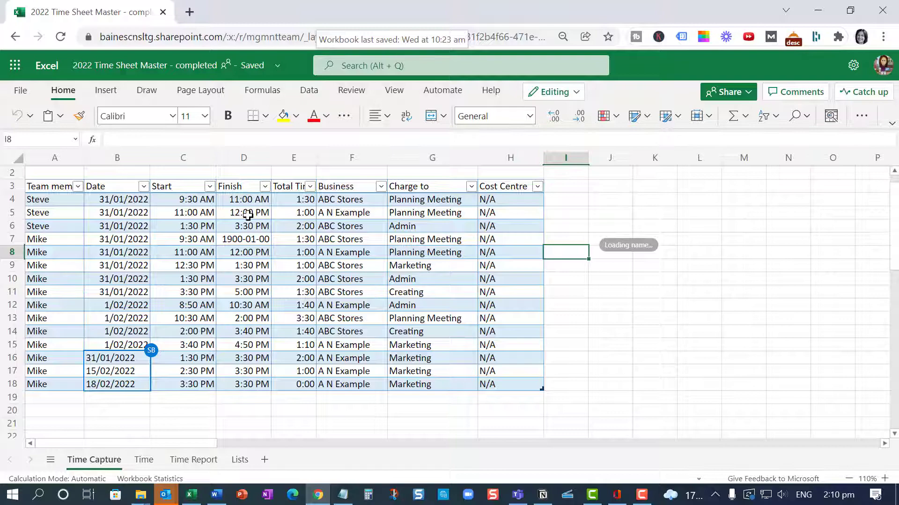
{"action": "left_click", "coordinate": [190, 495]}
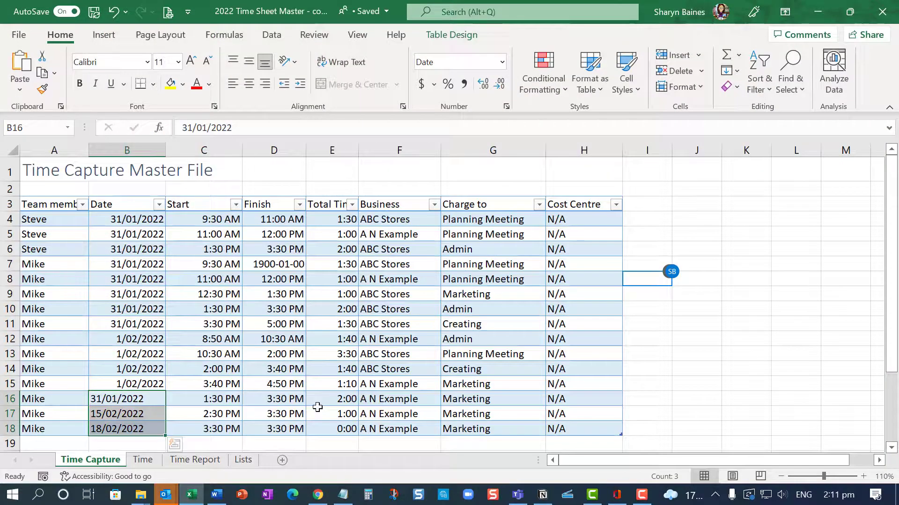
Step: Open Format Cells for B4:B18 and show the Custom dd/mm/yyyy;@ format codes
{"action": "left_click_drag", "start_coordinate": [133, 220], "coordinate": [140, 426]}
{"action": "right_click", "coordinate": [129, 341]}
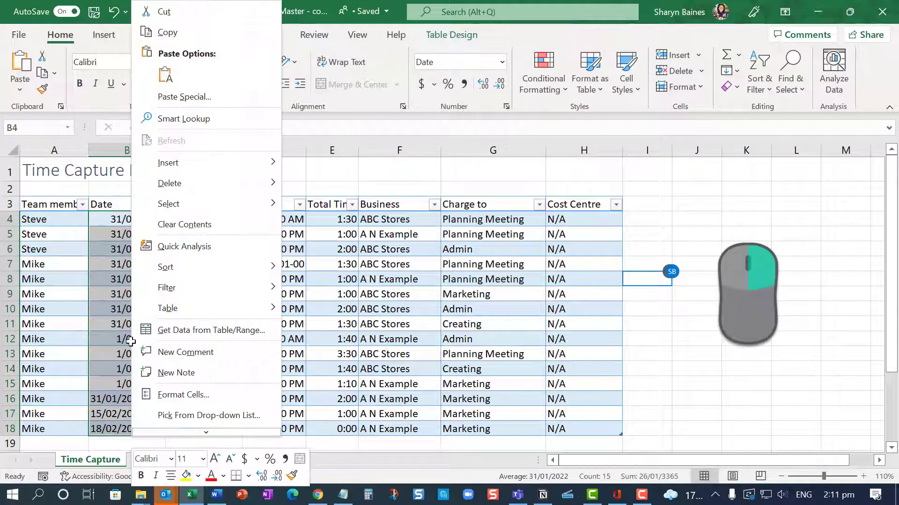
{"action": "left_click", "coordinate": [183, 394]}
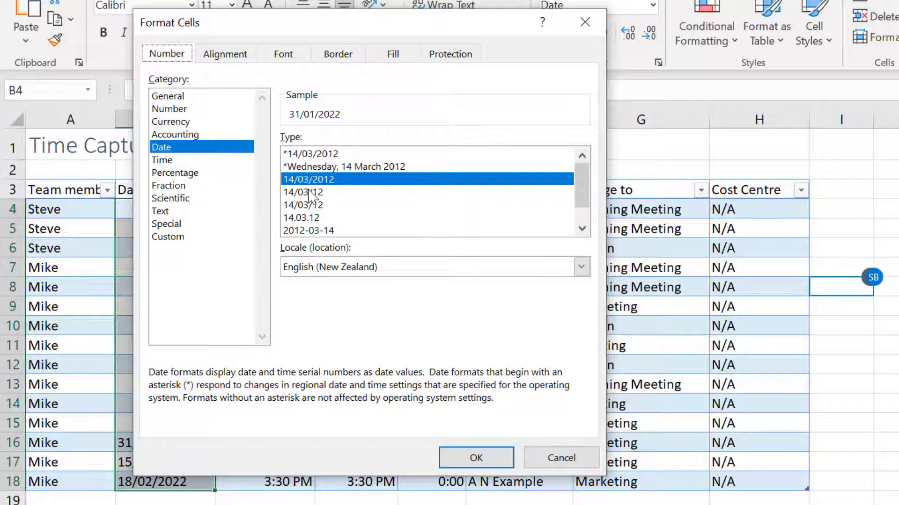
{"action": "left_click", "coordinate": [179, 238]}
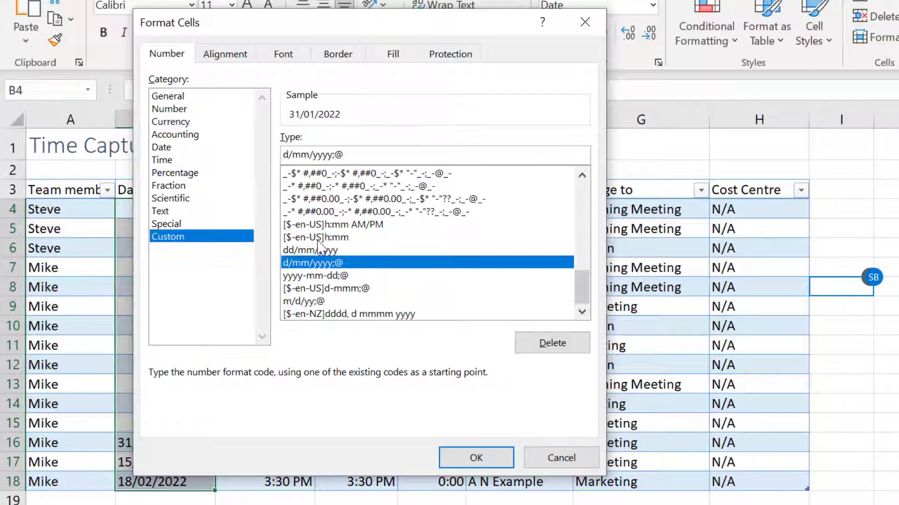
{"action": "type", "text": "d"}
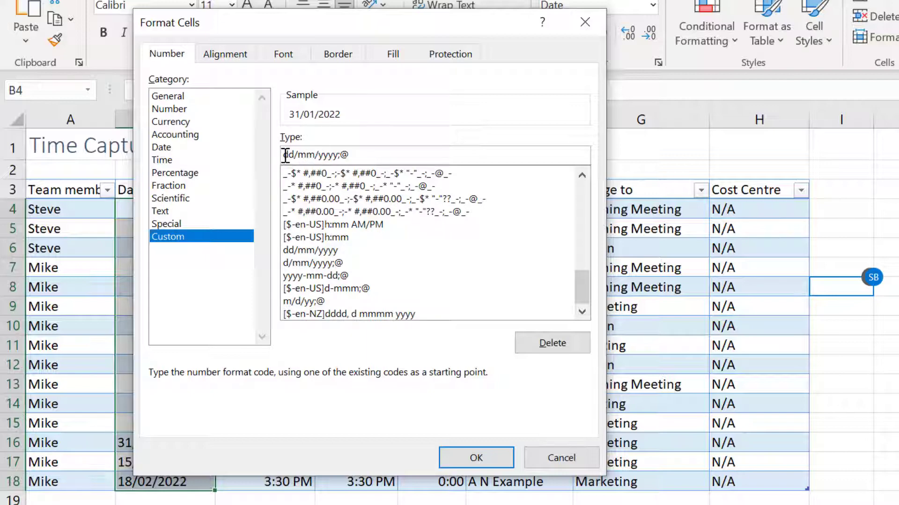
{"action": "left_click_drag", "start_coordinate": [285, 155], "coordinate": [295, 157]}
{"action": "type", "text": "mm"}
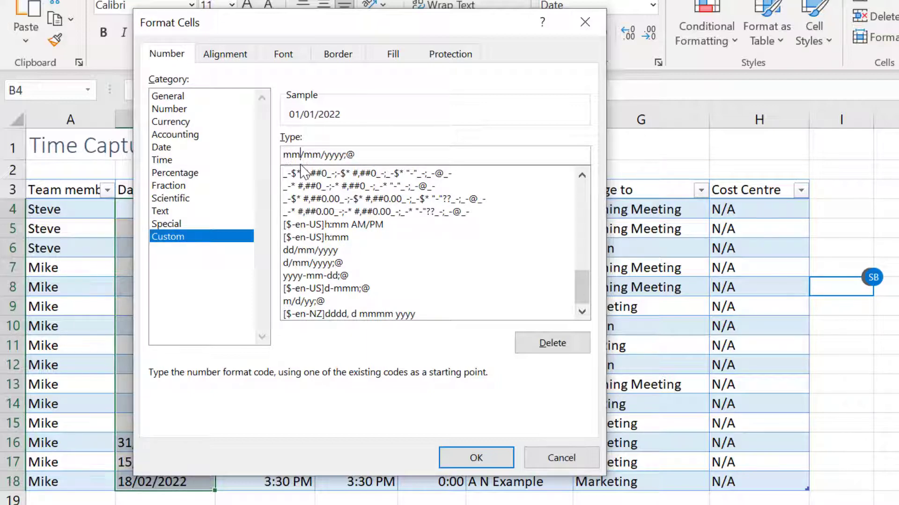
{"action": "left_click_drag", "start_coordinate": [315, 156], "coordinate": [324, 158]}
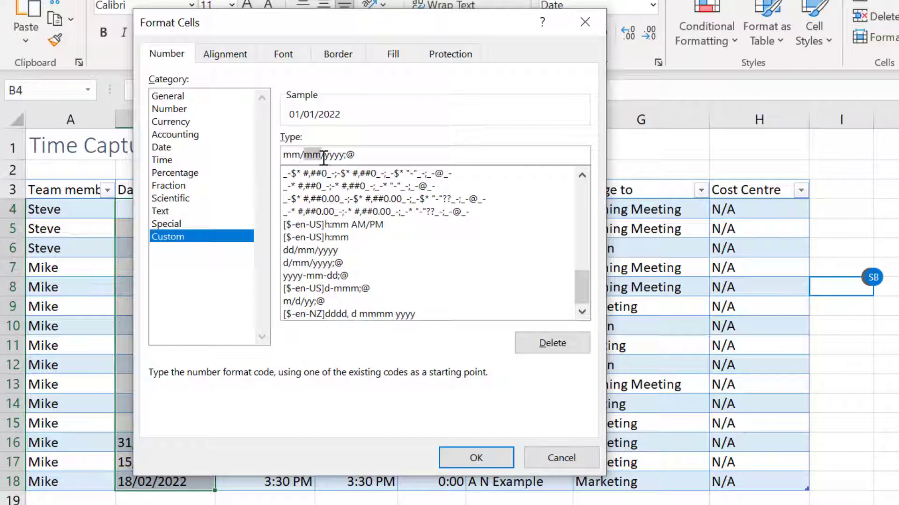
{"action": "type", "text": "dd"}
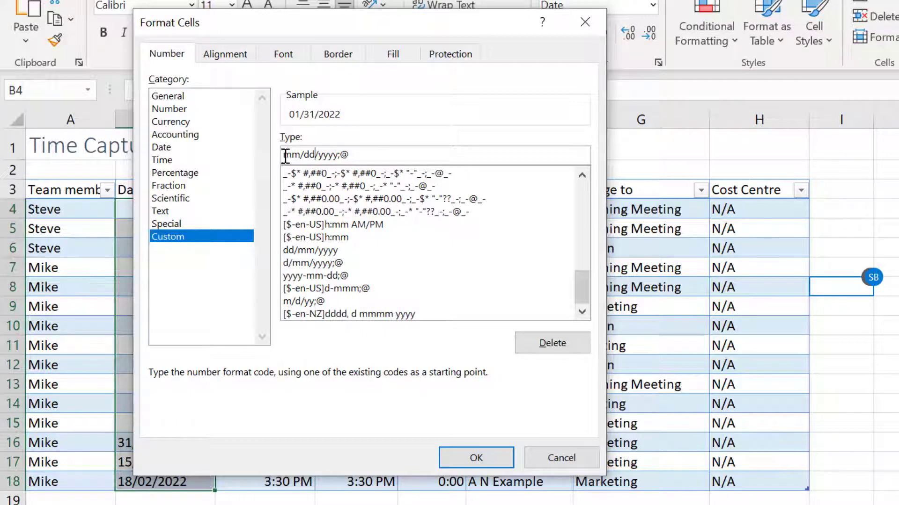
{"action": "left_click_drag", "start_coordinate": [284, 156], "coordinate": [300, 156]}
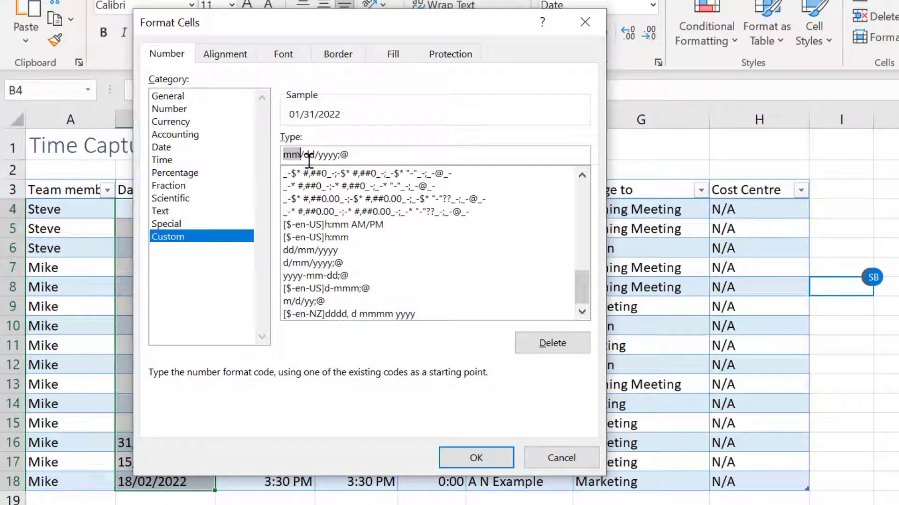
{"action": "type", "text": "dd"}
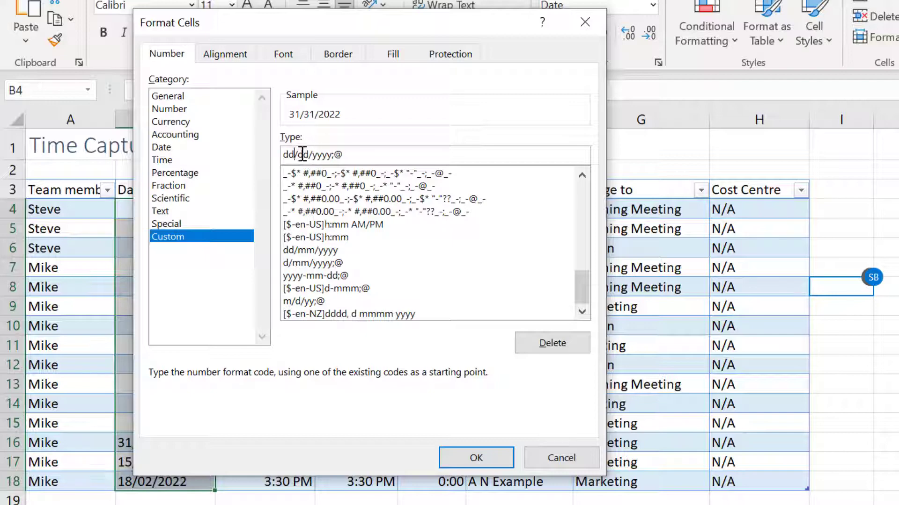
{"action": "left_click_drag", "start_coordinate": [298, 156], "coordinate": [307, 156]}
{"action": "type", "text": "mm"}
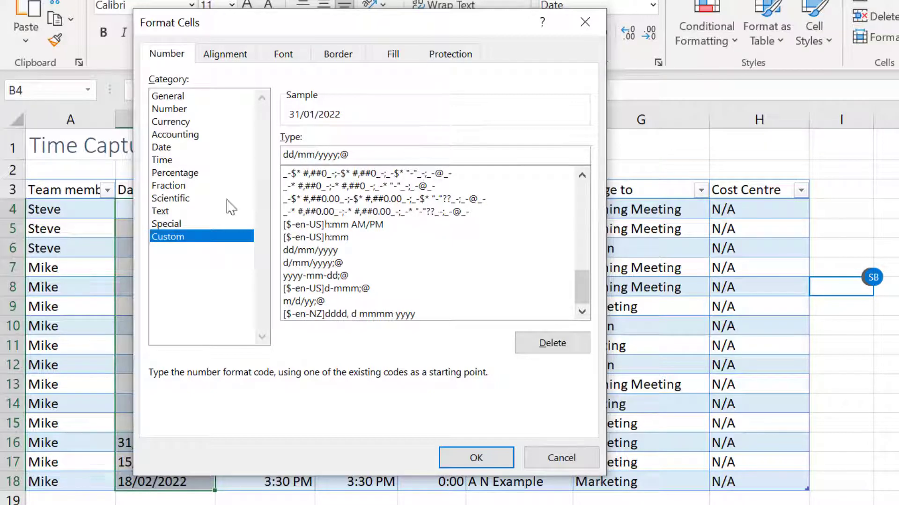
{"action": "left_click", "coordinate": [173, 147]}
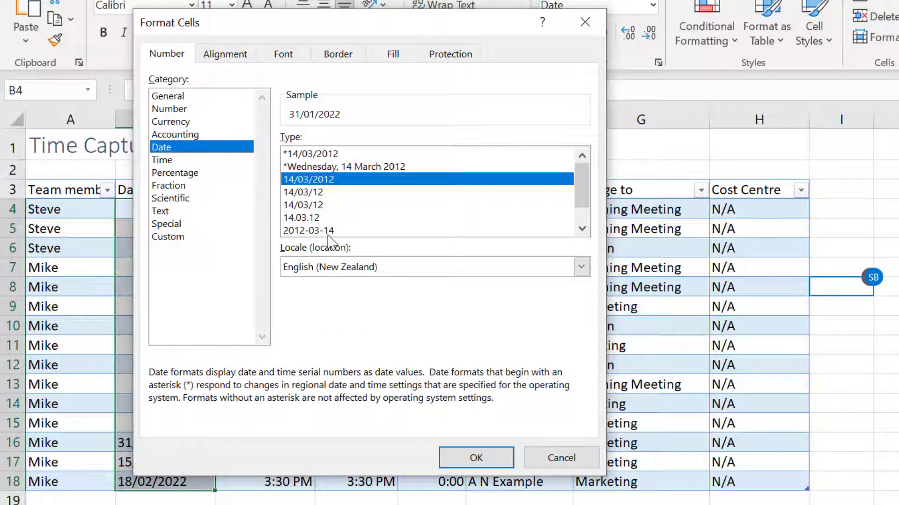
{"action": "left_click", "coordinate": [168, 236]}
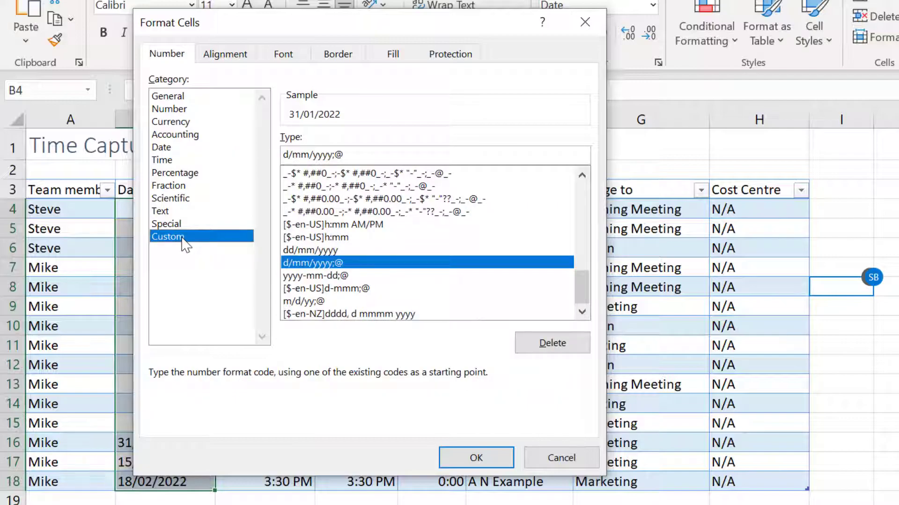
Step: Apply the chosen date format to B4:B18, inspect B16, then switch to Excel for the web
{"action": "left_click", "coordinate": [481, 462]}
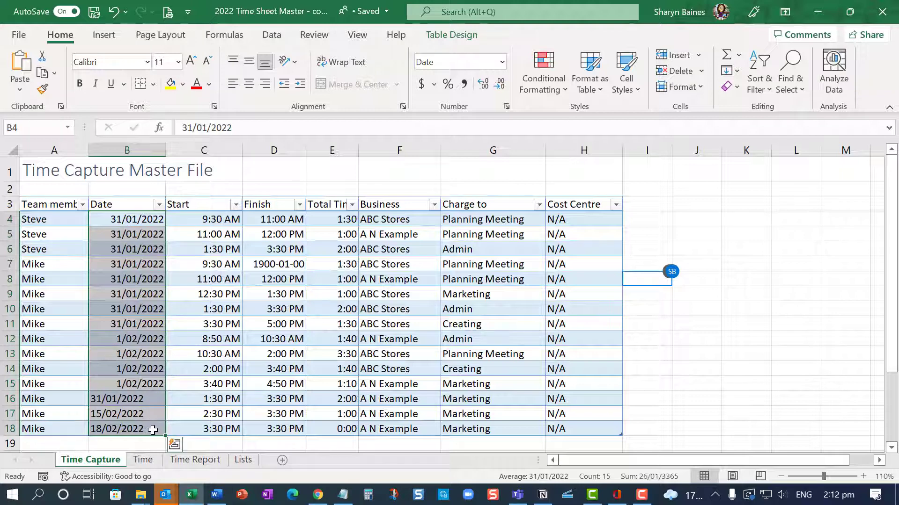
{"action": "left_click", "coordinate": [140, 399]}
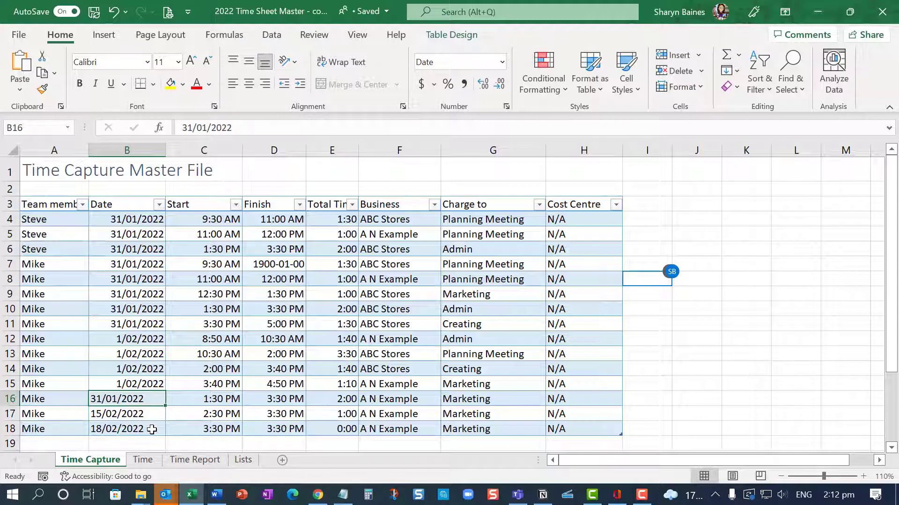
{"action": "left_click", "coordinate": [189, 495]}
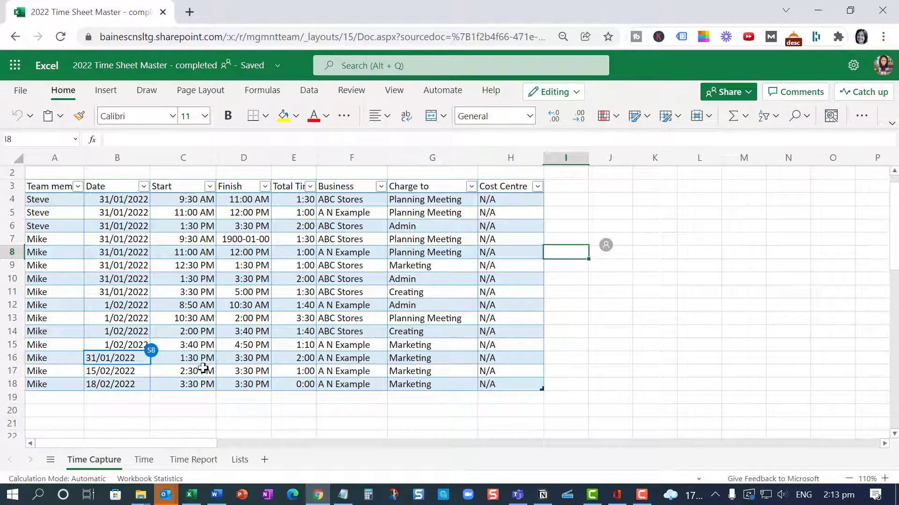
Step: Open Number Format for B4:B18 in Excel Online, showing English (United States) date types
{"action": "left_click_drag", "start_coordinate": [135, 199], "coordinate": [126, 379]}
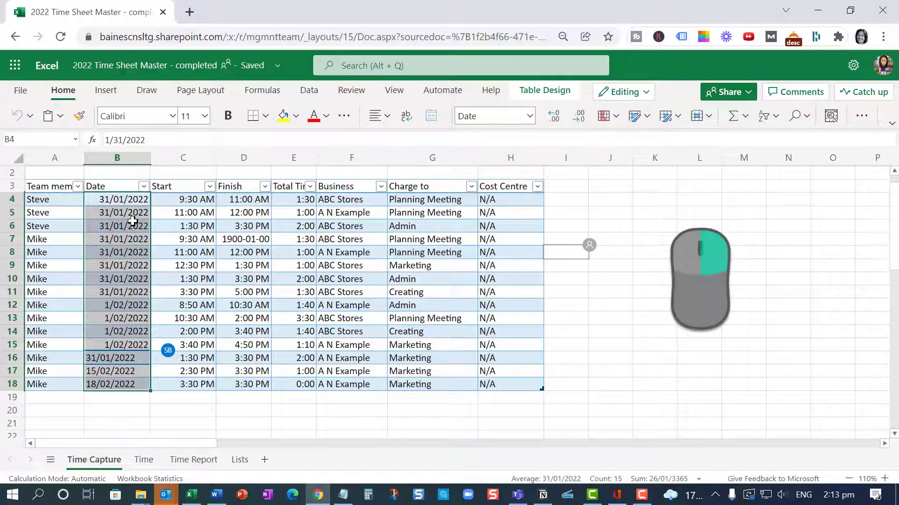
{"action": "right_click", "coordinate": [132, 222]}
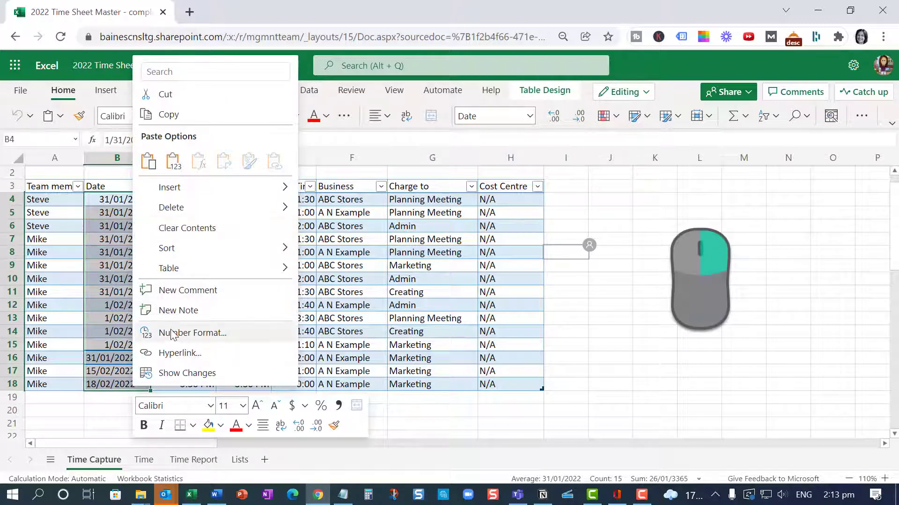
{"action": "left_click", "coordinate": [192, 333]}
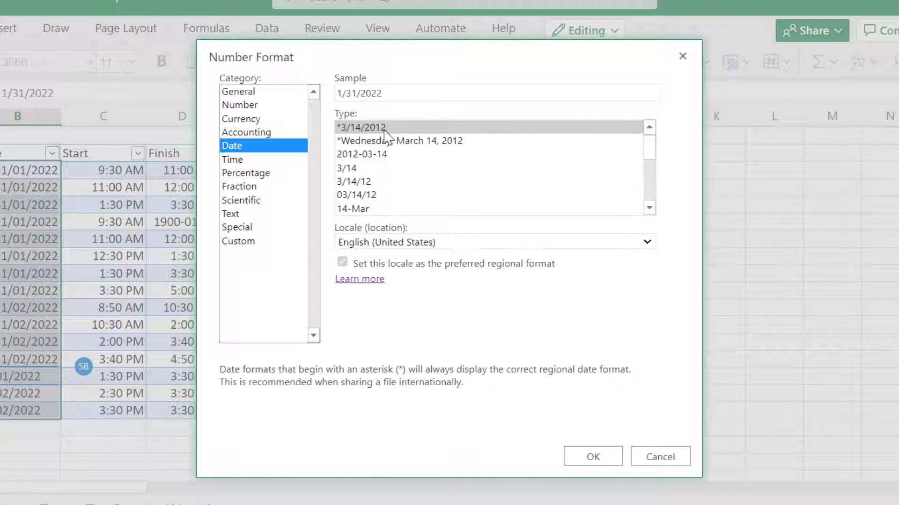
Step: Format the dates as 14/03/2012 under English (New Zealand), set as preferred regional format
{"action": "left_click", "coordinate": [436, 243]}
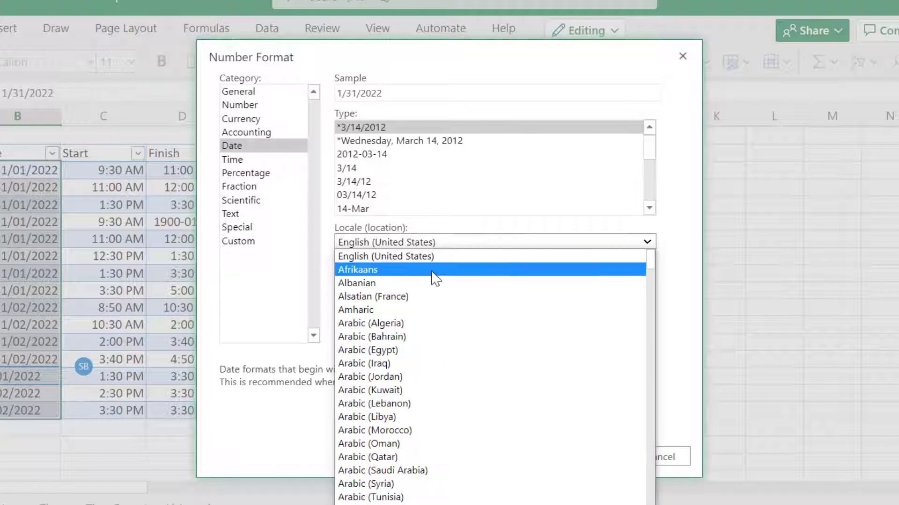
{"action": "scroll", "coordinate": [452, 330], "scroll_direction": "down", "scroll_amount": 5}
{"action": "scroll", "coordinate": [450, 330], "scroll_direction": "down", "scroll_amount": 5}
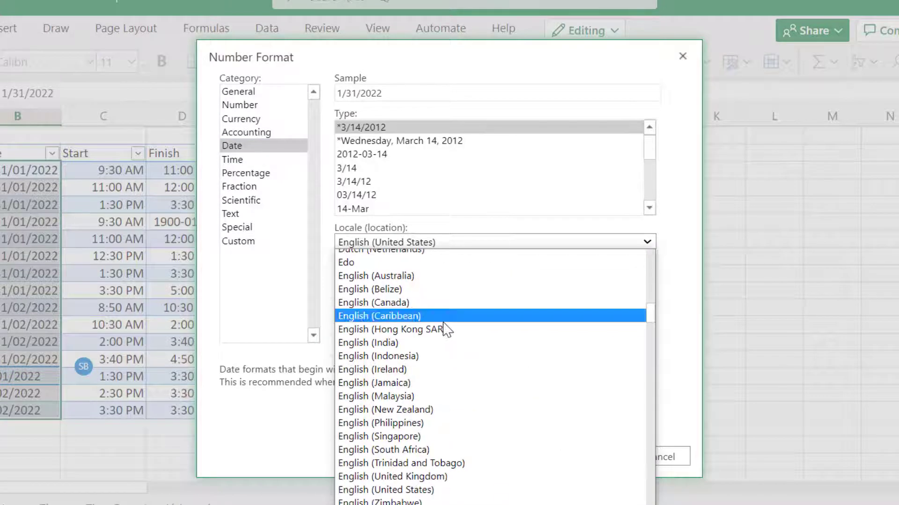
{"action": "scroll", "coordinate": [444, 330], "scroll_direction": "down", "scroll_amount": 4}
{"action": "scroll", "coordinate": [451, 311], "scroll_direction": "up", "scroll_amount": 4}
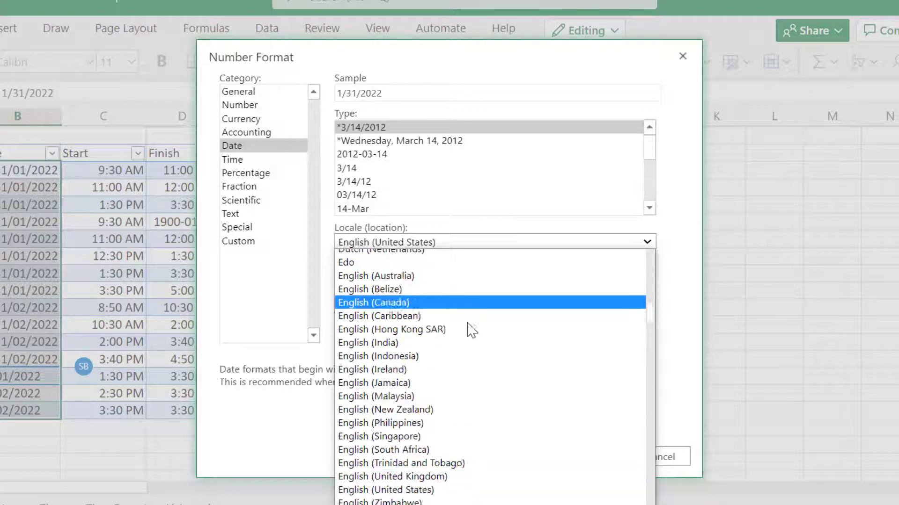
{"action": "left_click", "coordinate": [430, 409]}
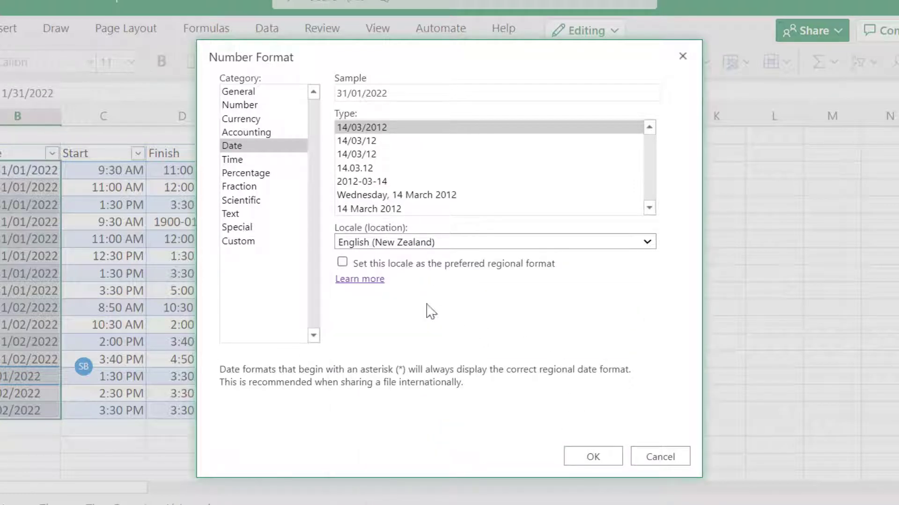
{"action": "left_click", "coordinate": [343, 264]}
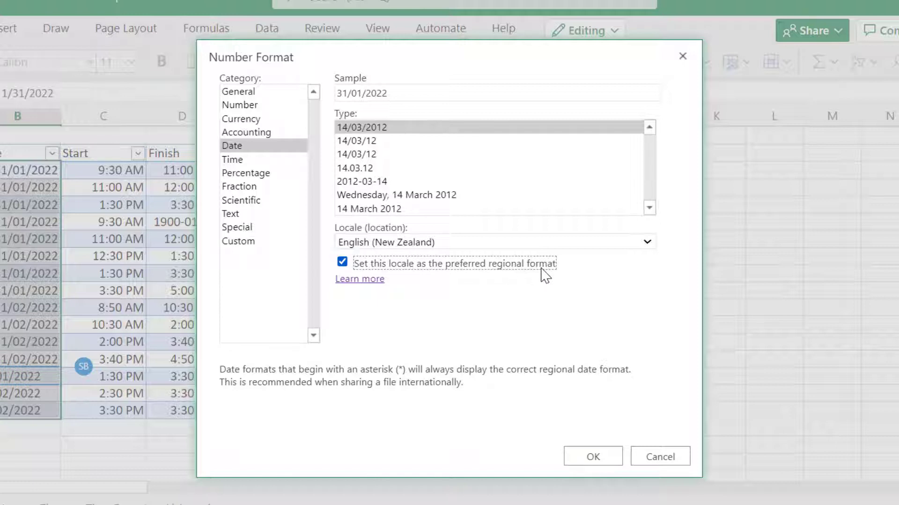
{"action": "left_click", "coordinate": [359, 128]}
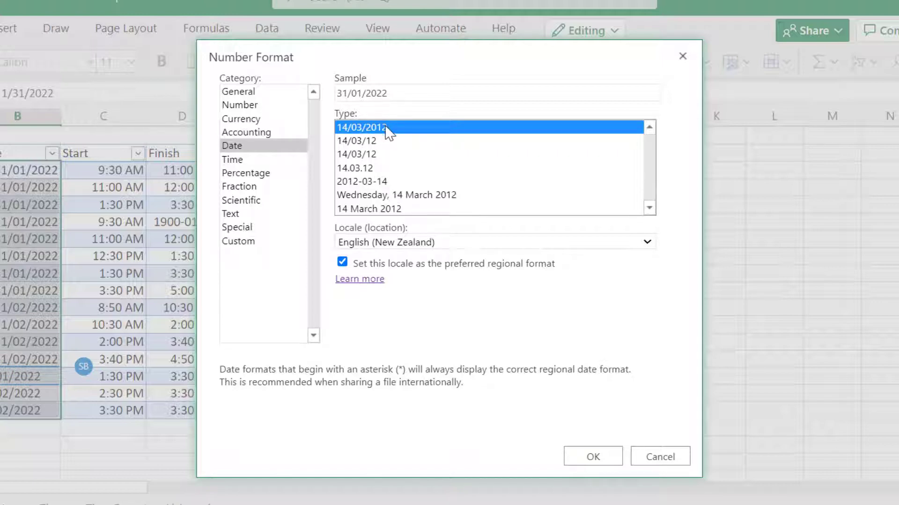
{"action": "left_click", "coordinate": [602, 461]}
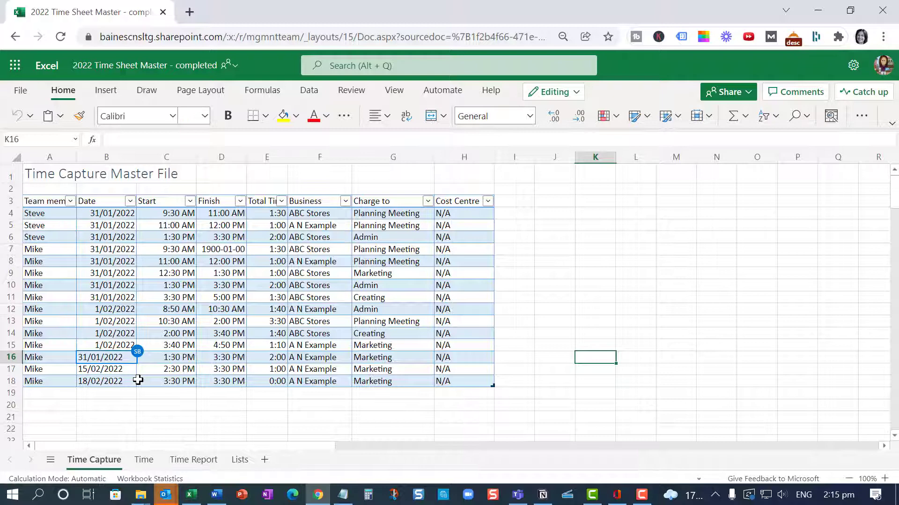
Step: Add row 19 for mike dated 18/02/2022, then bring up the actions for B13's date
{"action": "left_click_drag", "start_coordinate": [109, 358], "coordinate": [106, 381]}
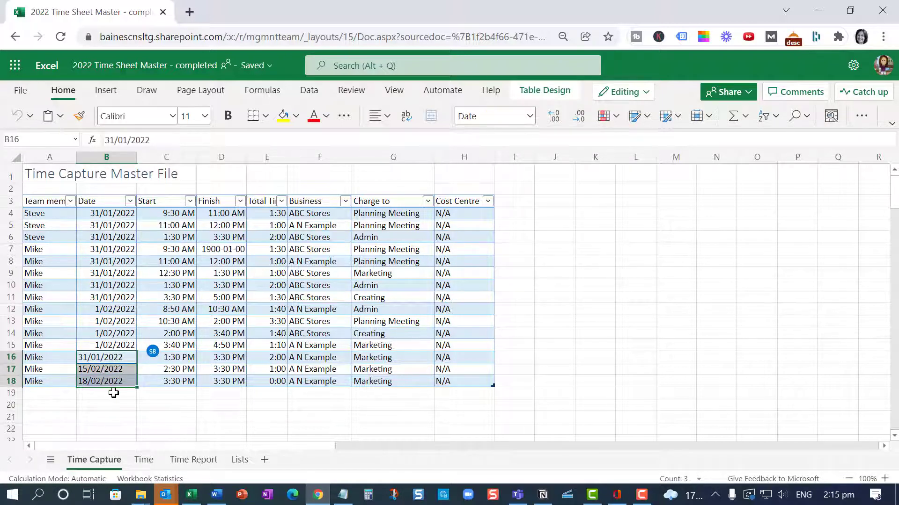
{"action": "left_click", "coordinate": [49, 394]}
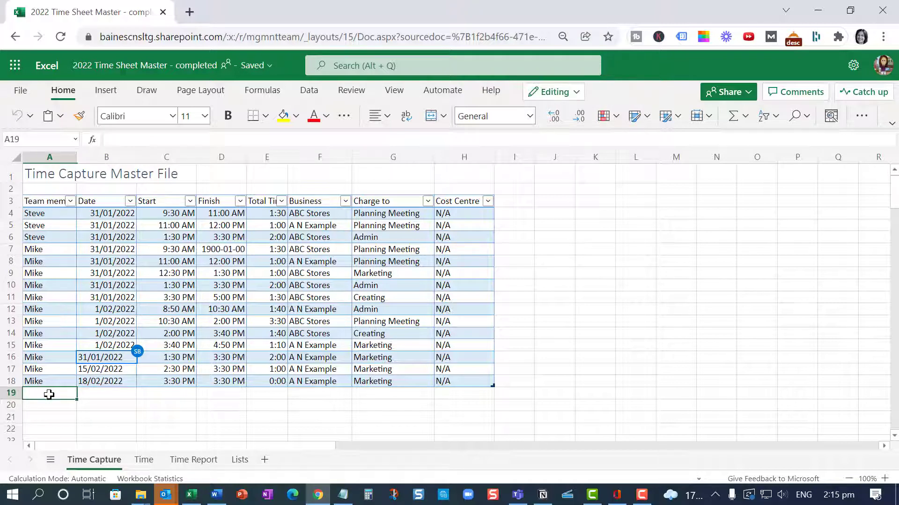
{"action": "type", "text": "m"}
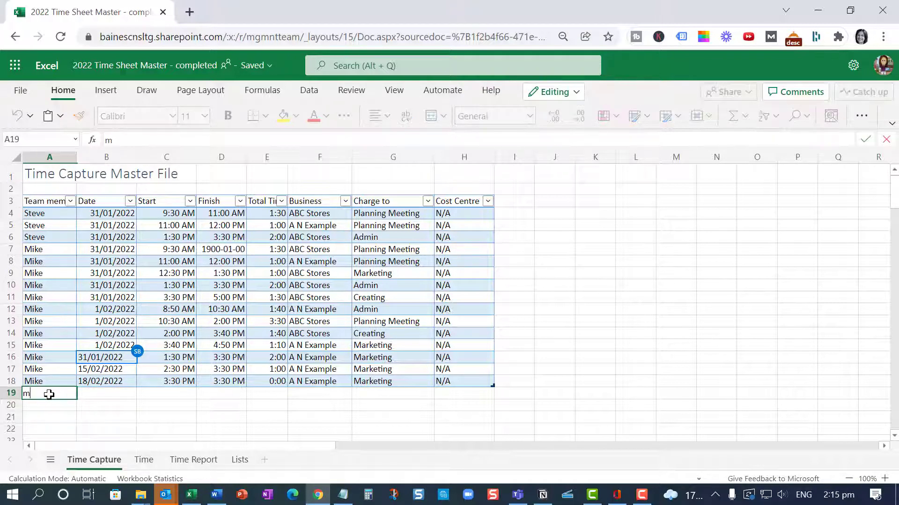
{"action": "type", "text": "ike"}
{"action": "key", "text": "Tab"}
{"action": "type", "text": "1"}
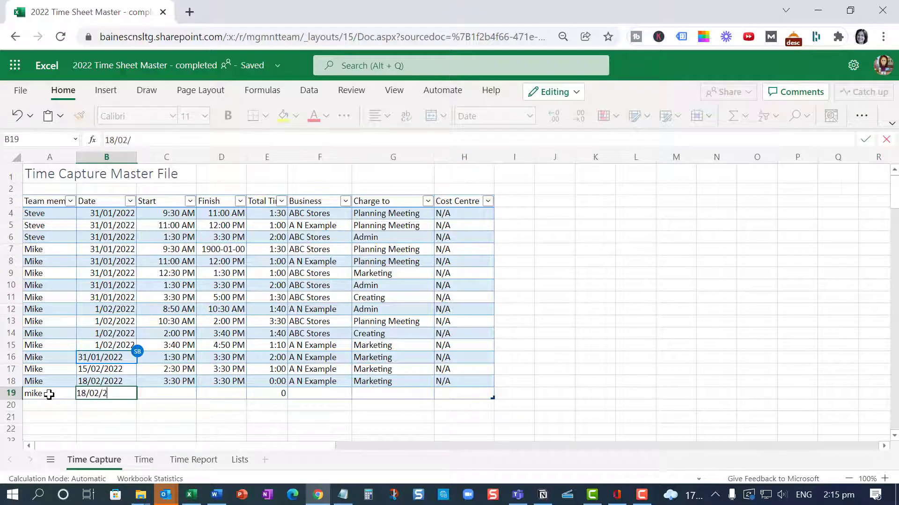
{"action": "key", "text": "ctrl+Return"}
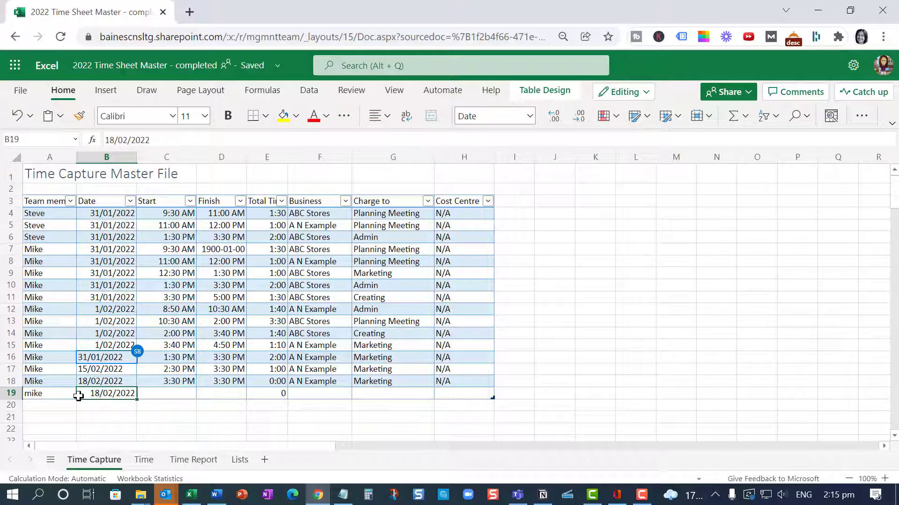
{"action": "right_click", "coordinate": [117, 323]}
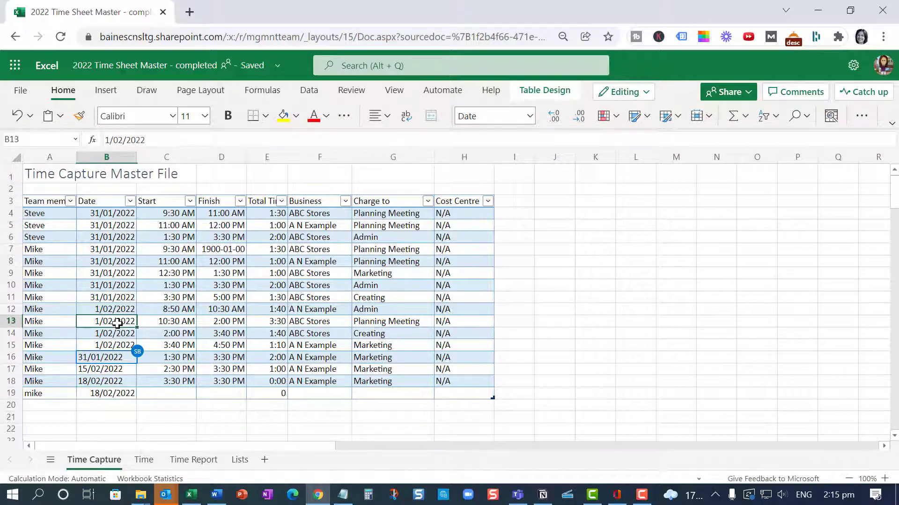
Step: Cancel Number Format and confirm English (New Zealand) in the workbook's Regional Format Settings
{"action": "left_click", "coordinate": [148, 334]}
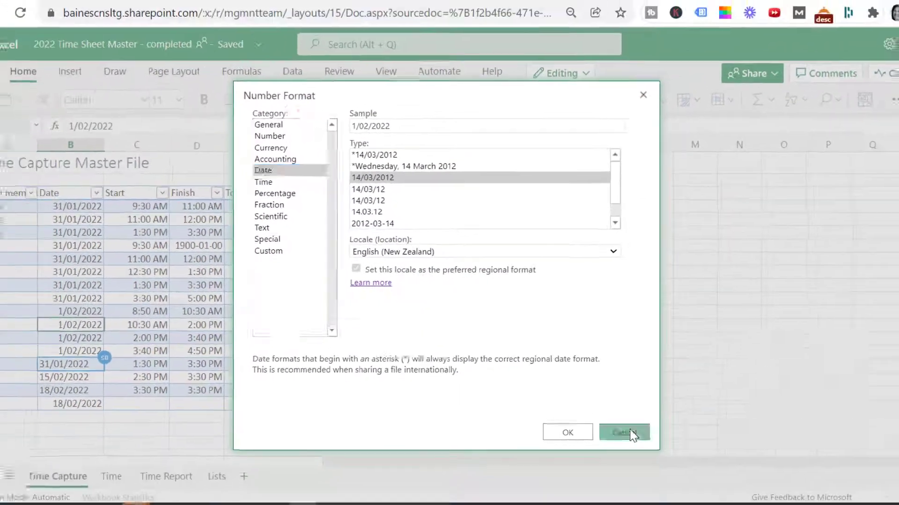
{"action": "left_click", "coordinate": [627, 430]}
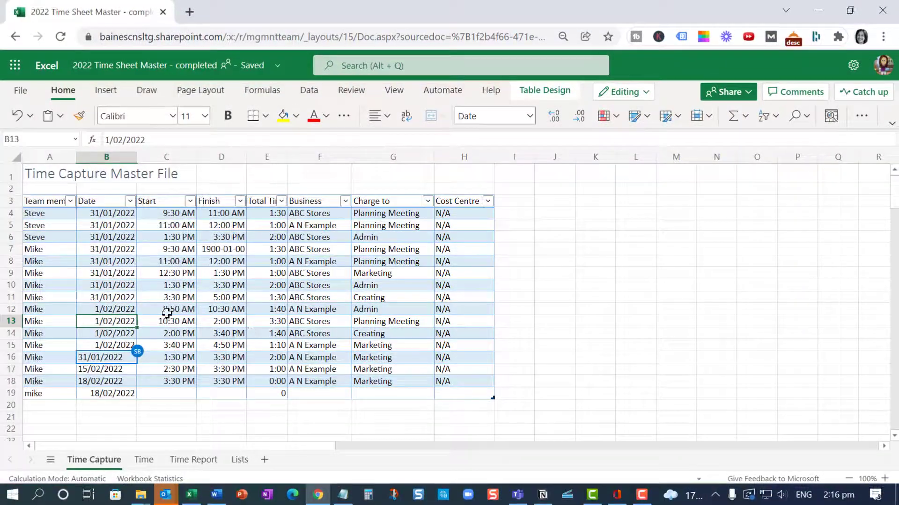
{"action": "left_click", "coordinate": [19, 90]}
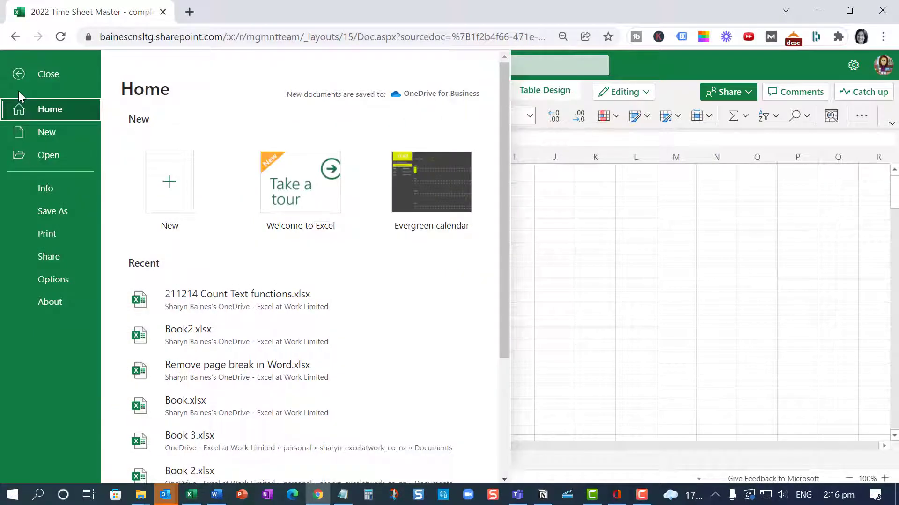
{"action": "left_click", "coordinate": [58, 283]}
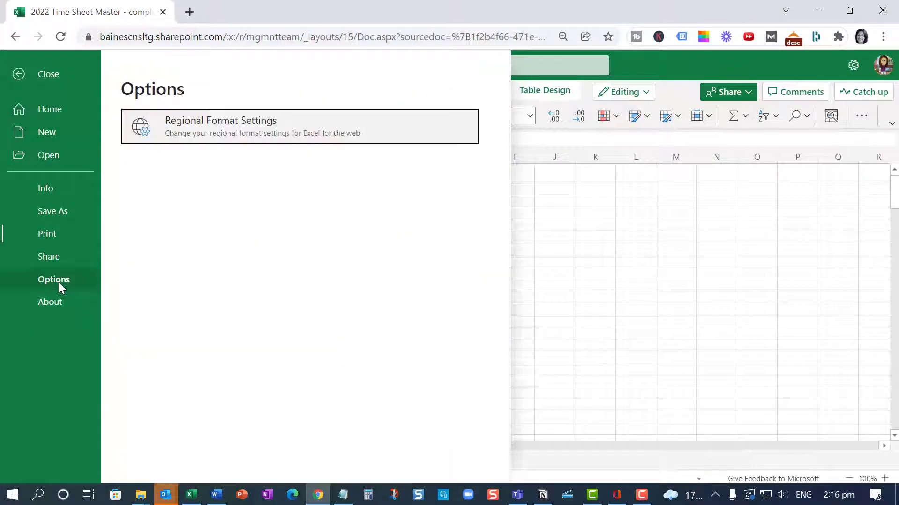
{"action": "left_click", "coordinate": [244, 124]}
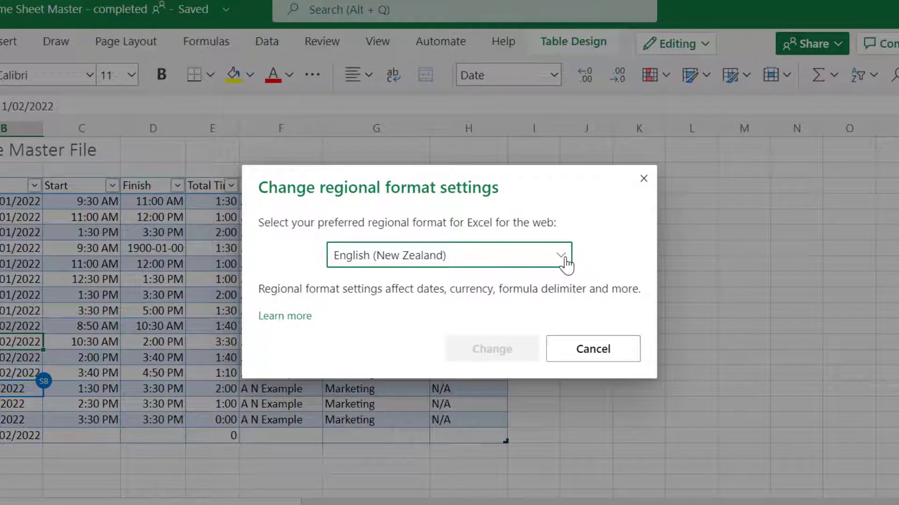
{"action": "left_click", "coordinate": [562, 260]}
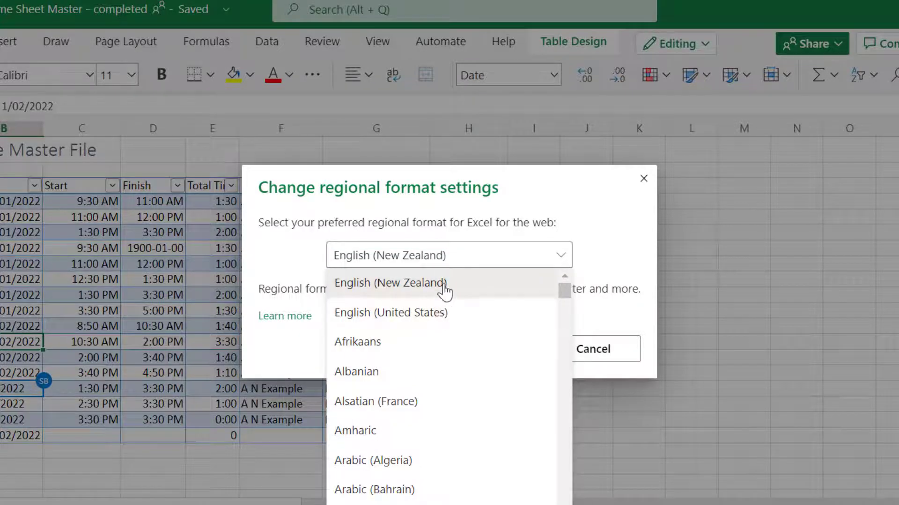
{"action": "left_click", "coordinate": [445, 288]}
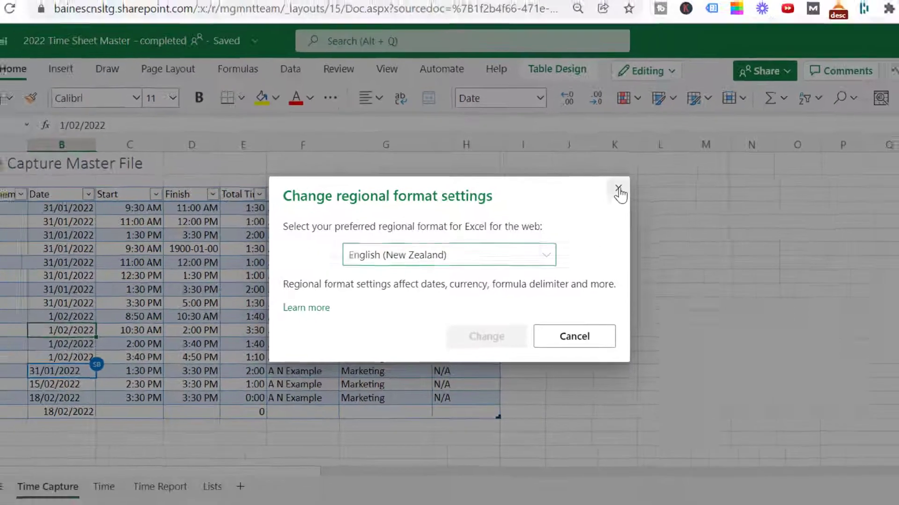
{"action": "left_click", "coordinate": [643, 179]}
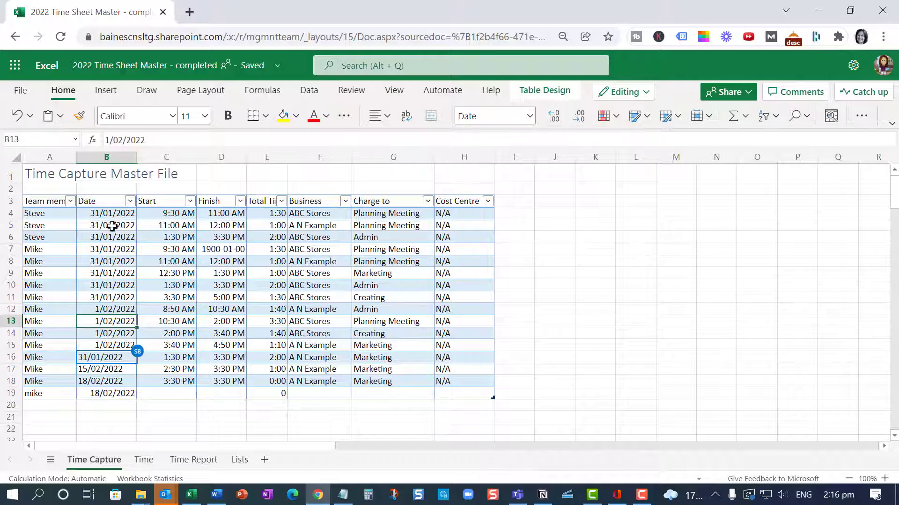
Step: Run Text to Columns on the Date column with the Tab delimiter turned off
{"action": "left_click_drag", "start_coordinate": [117, 214], "coordinate": [105, 381]}
{"action": "left_click", "coordinate": [105, 357]}
{"action": "left_click_drag", "start_coordinate": [117, 213], "coordinate": [107, 394]}
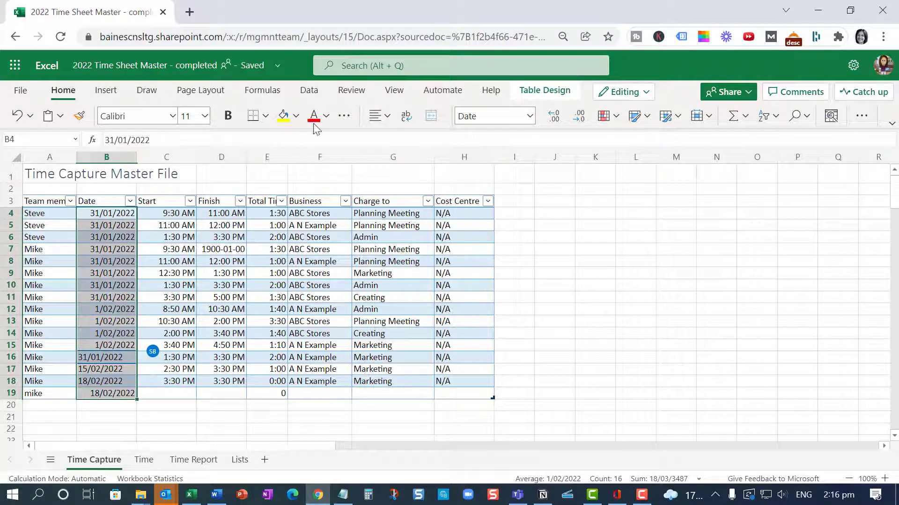
{"action": "left_click", "coordinate": [314, 96]}
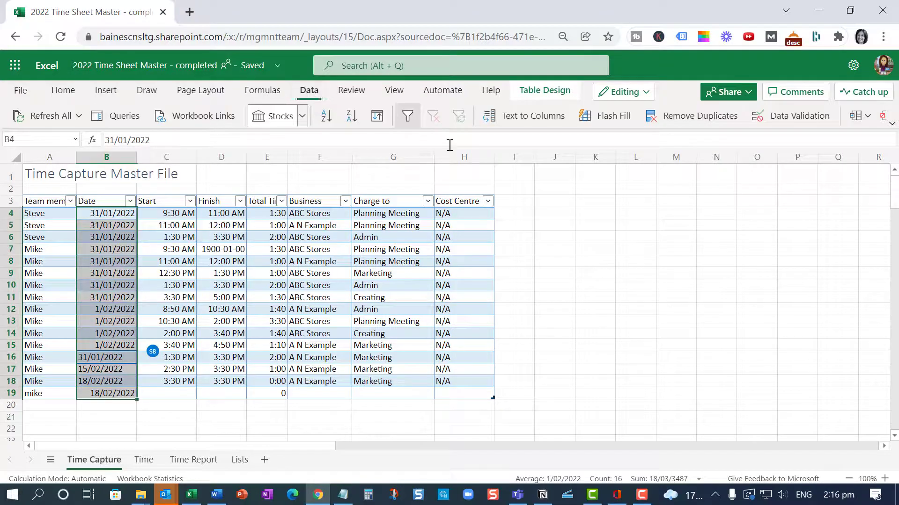
{"action": "left_click", "coordinate": [525, 116]}
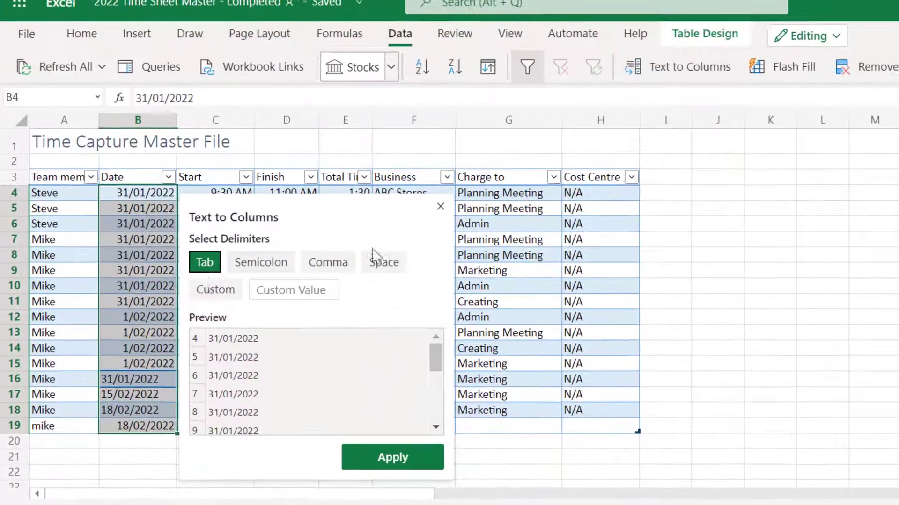
{"action": "left_click", "coordinate": [205, 263]}
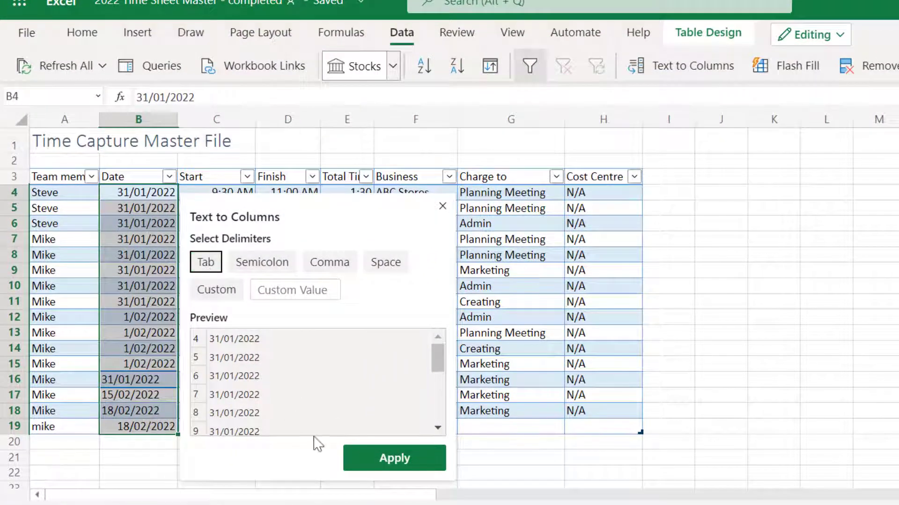
{"action": "left_click", "coordinate": [394, 458]}
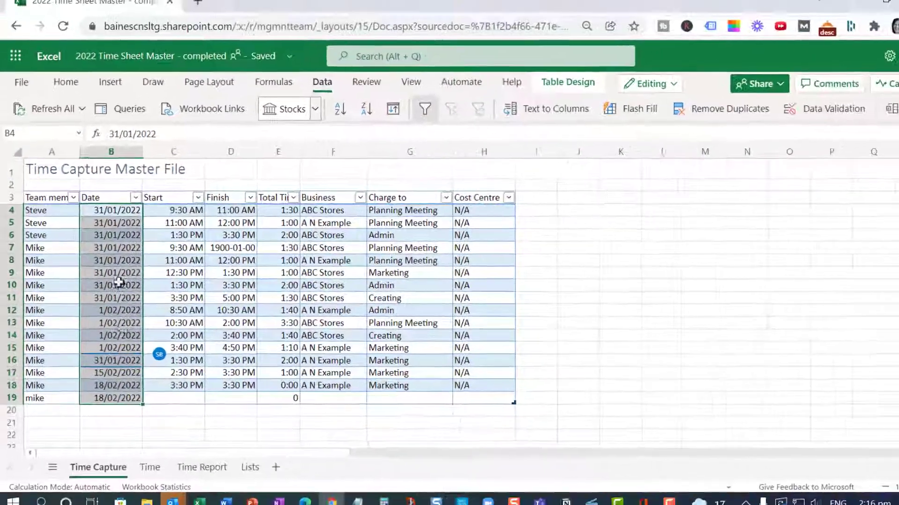
{"action": "left_click", "coordinate": [113, 250]}
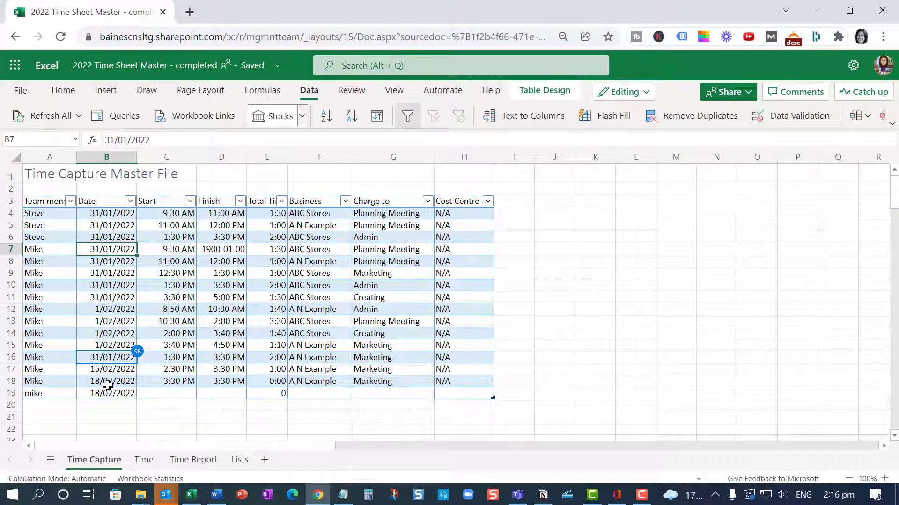
Step: Check the date stored in B17 and return to the Home formatting commands
{"action": "left_click", "coordinate": [107, 369]}
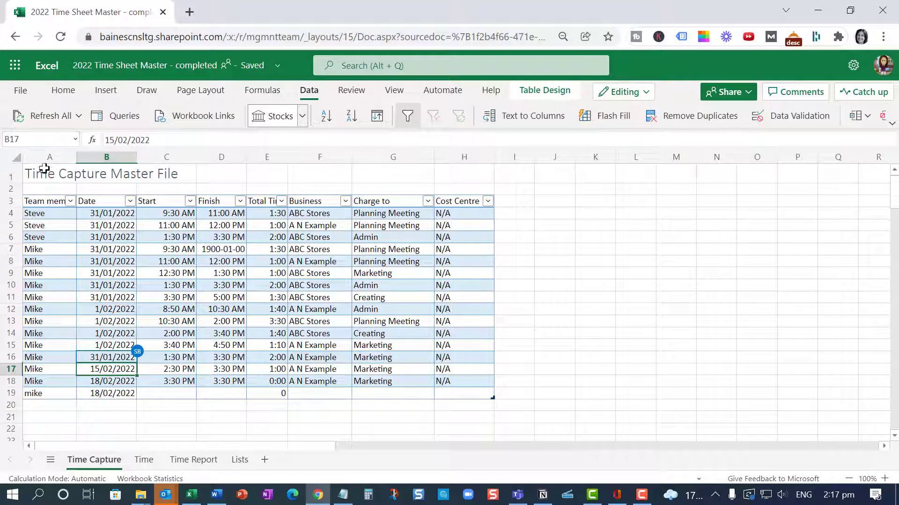
{"action": "left_click", "coordinate": [63, 91]}
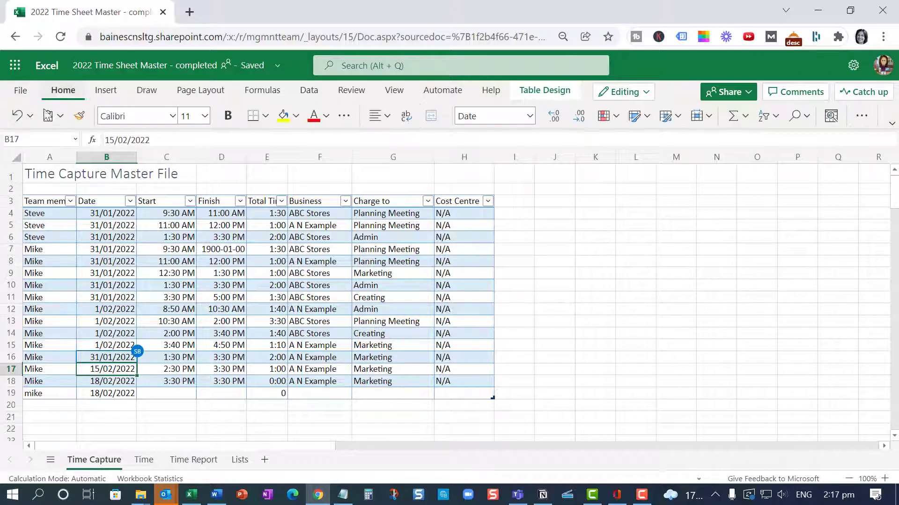
{"action": "left_click", "coordinate": [21, 116]}
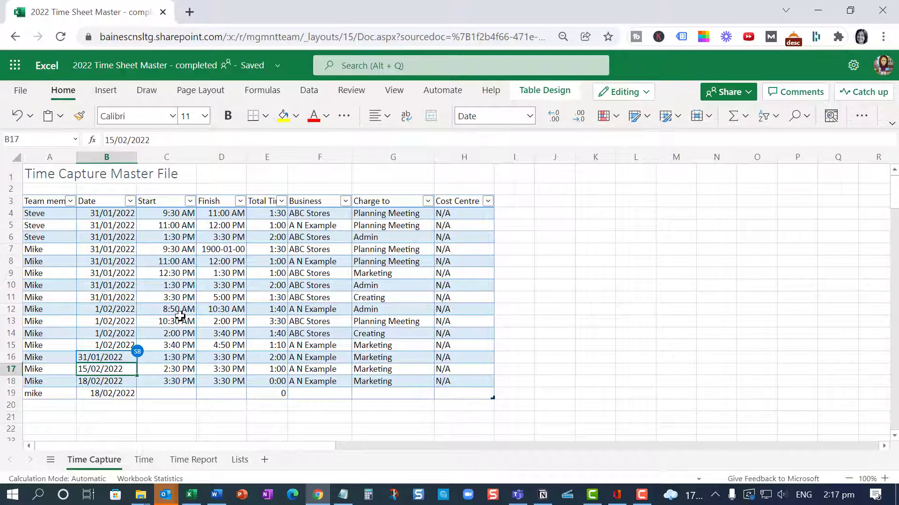
Step: In desktop Excel, open Format Cells for B4:B18 and cancel without changes
{"action": "left_click", "coordinate": [191, 495]}
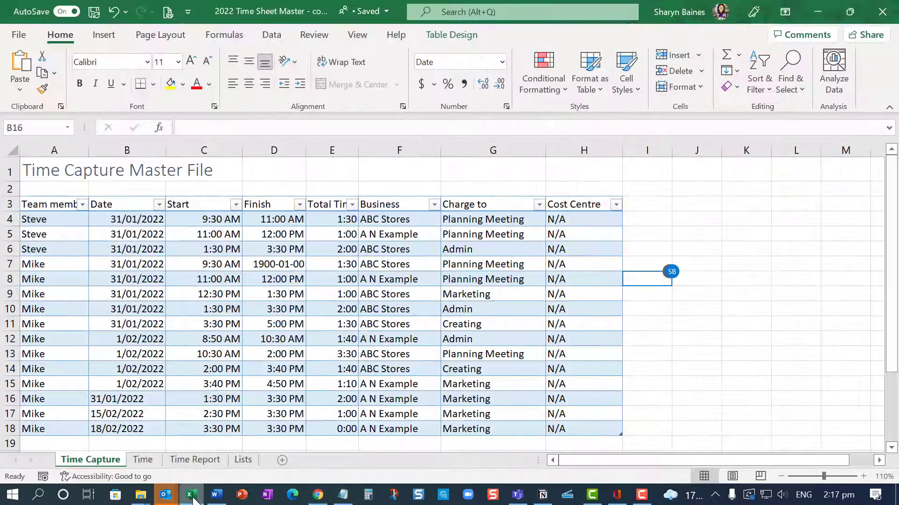
{"action": "left_click", "coordinate": [144, 221]}
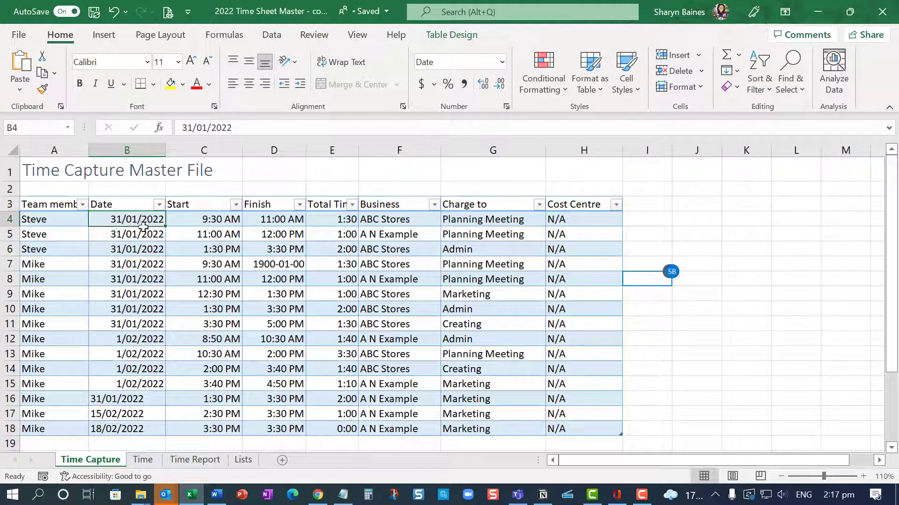
{"action": "left_click_drag", "start_coordinate": [142, 227], "coordinate": [130, 424]}
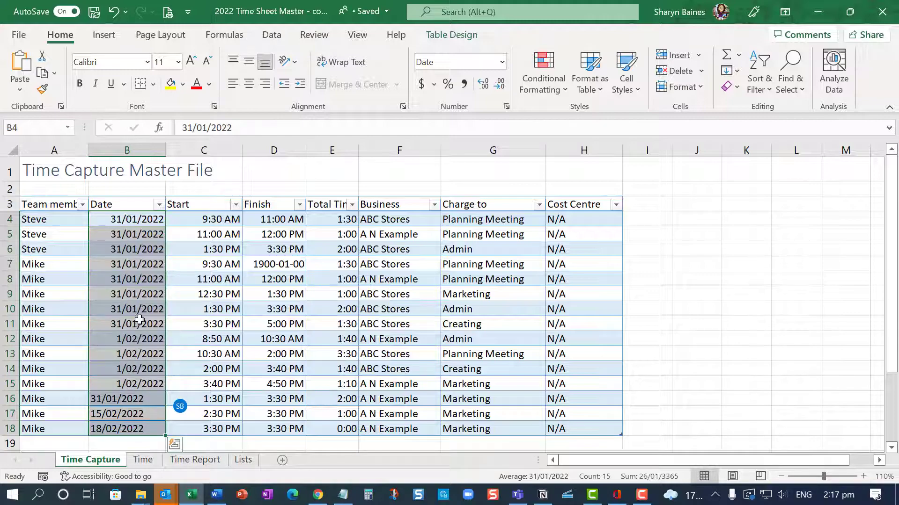
{"action": "right_click", "coordinate": [134, 295]}
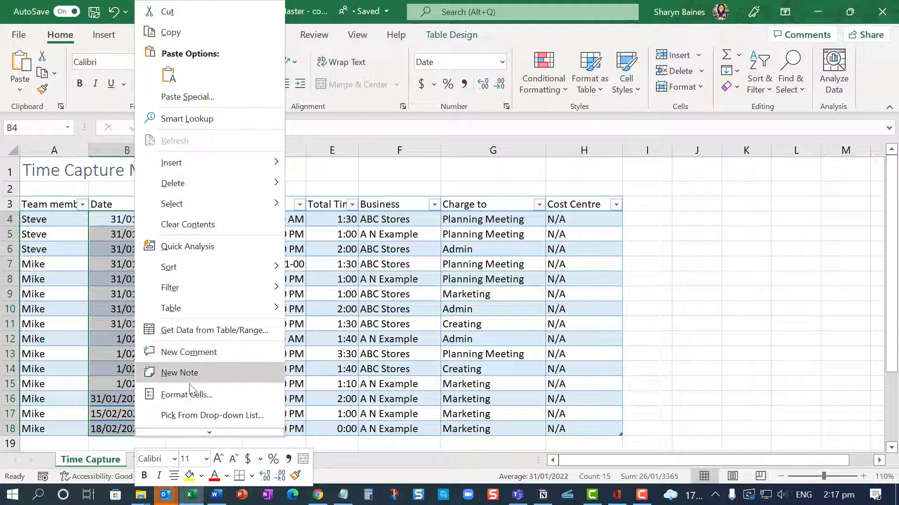
{"action": "left_click", "coordinate": [179, 395]}
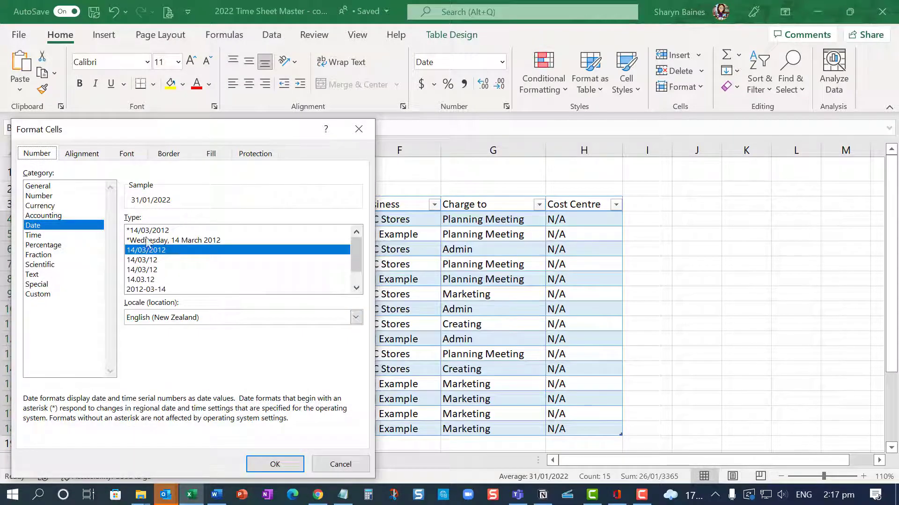
{"action": "left_click", "coordinate": [341, 464]}
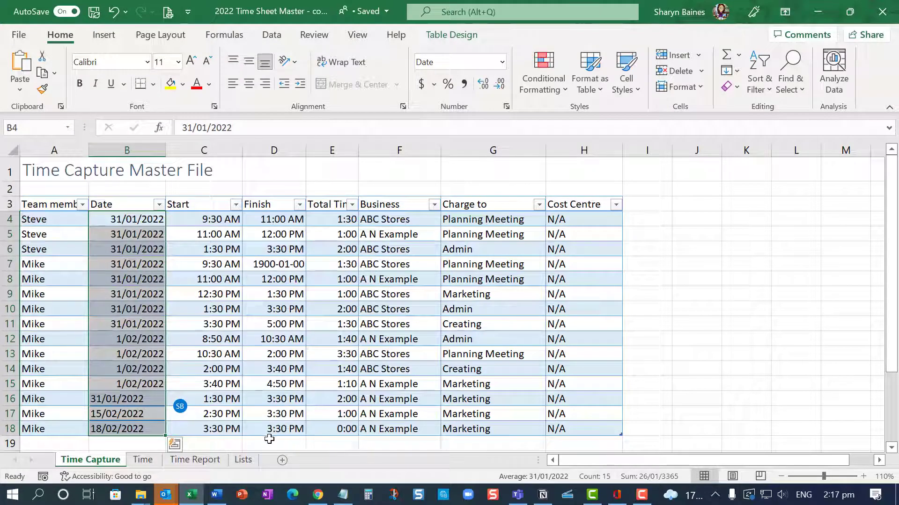
Step: Re-enter 31/01/2022 in B16, then select the dates B4:B19
{"action": "left_click", "coordinate": [149, 397]}
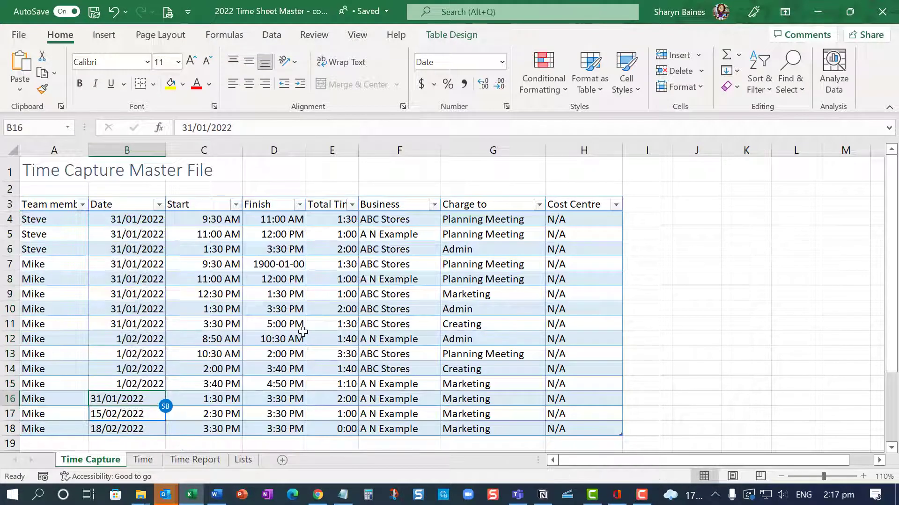
{"action": "type", "text": "3"}
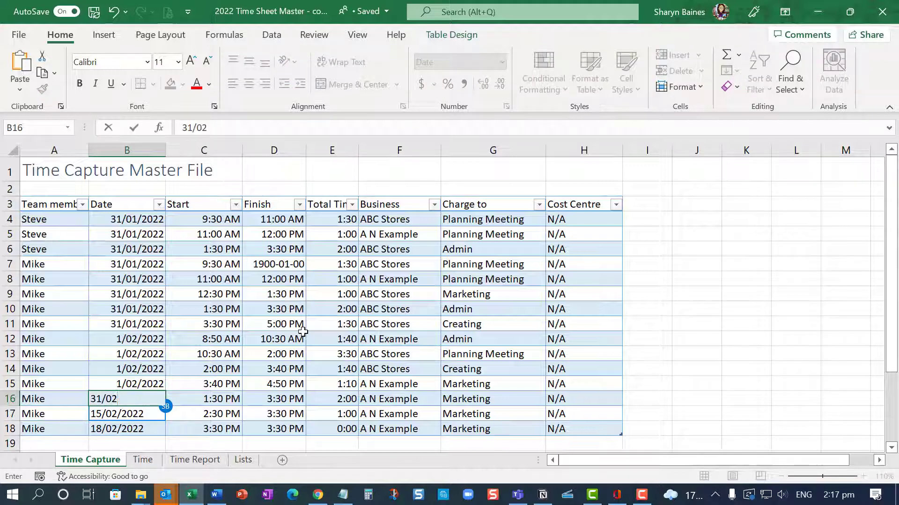
{"action": "type", "text": "202"}
{"action": "key", "text": "Return"}
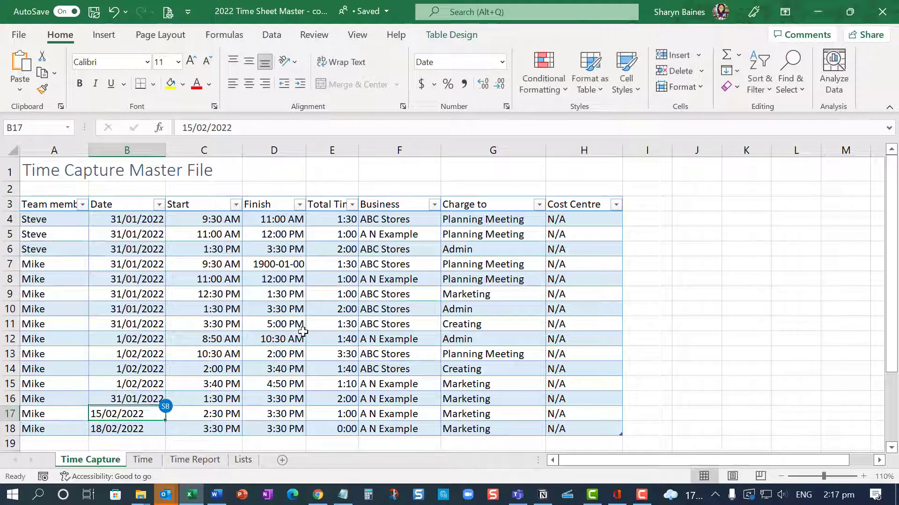
{"action": "key", "text": "ctrl+z"}
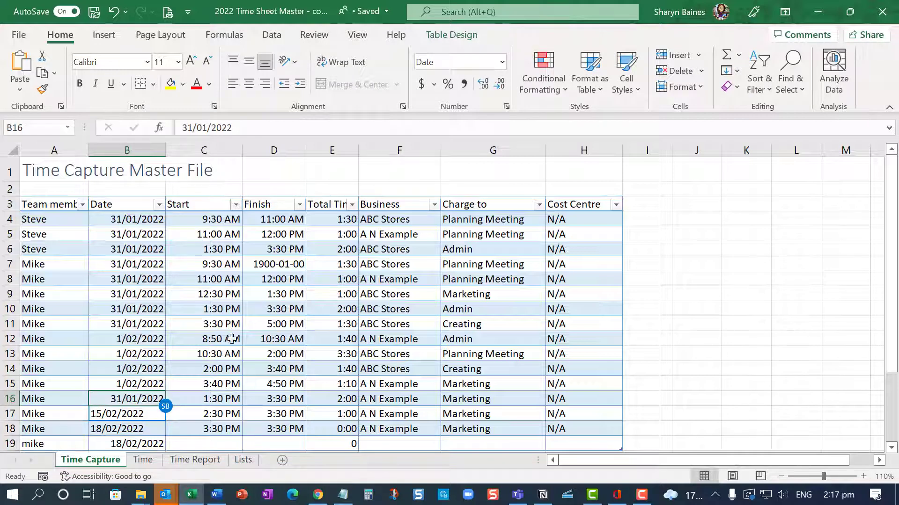
{"action": "left_click_drag", "start_coordinate": [143, 219], "coordinate": [133, 445]}
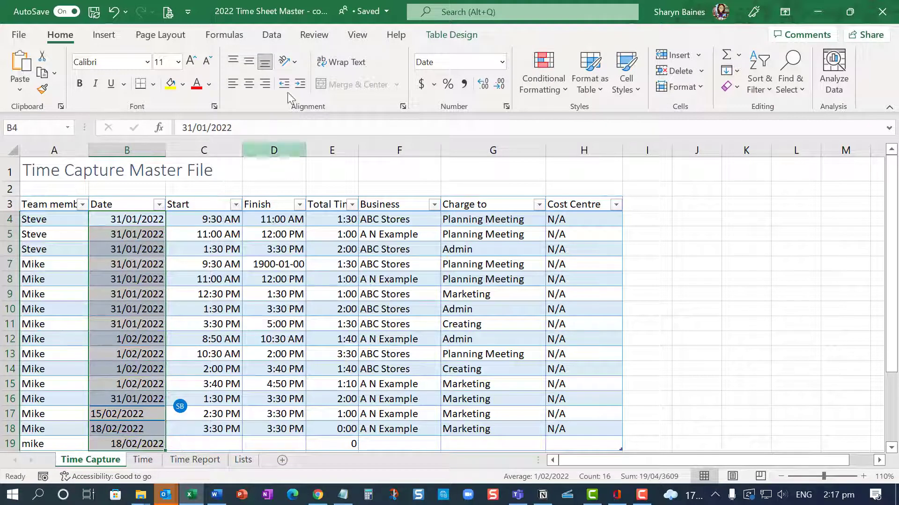
Step: Run Text to Columns on the dates with the column format set to Date, MDY order
{"action": "left_click", "coordinate": [271, 35]}
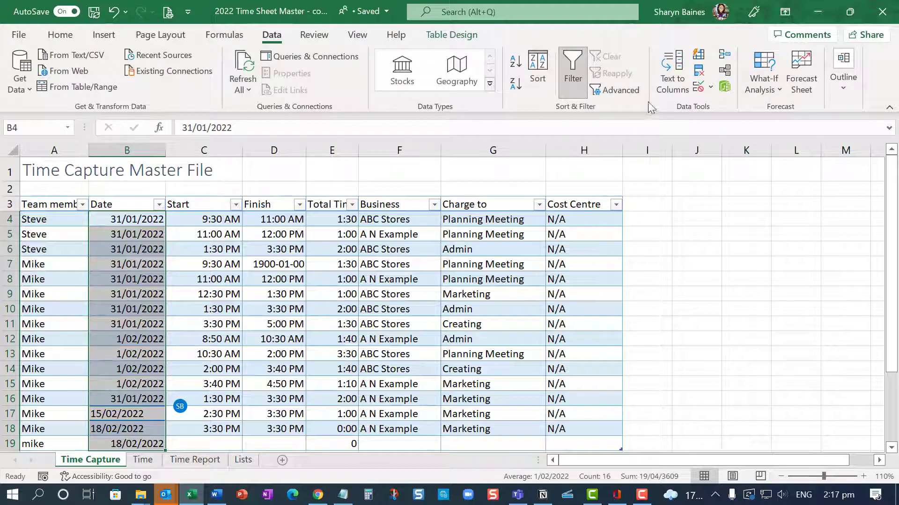
{"action": "left_click", "coordinate": [672, 80]}
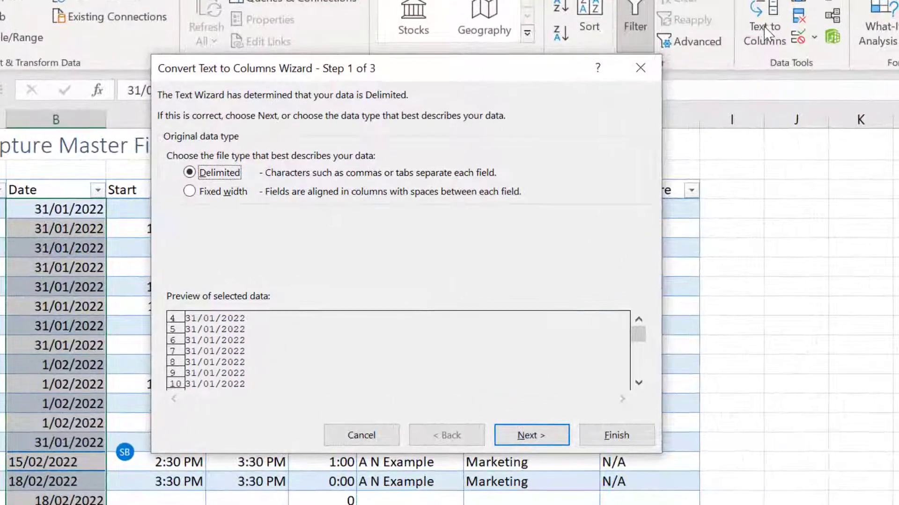
{"action": "left_click", "coordinate": [545, 437]}
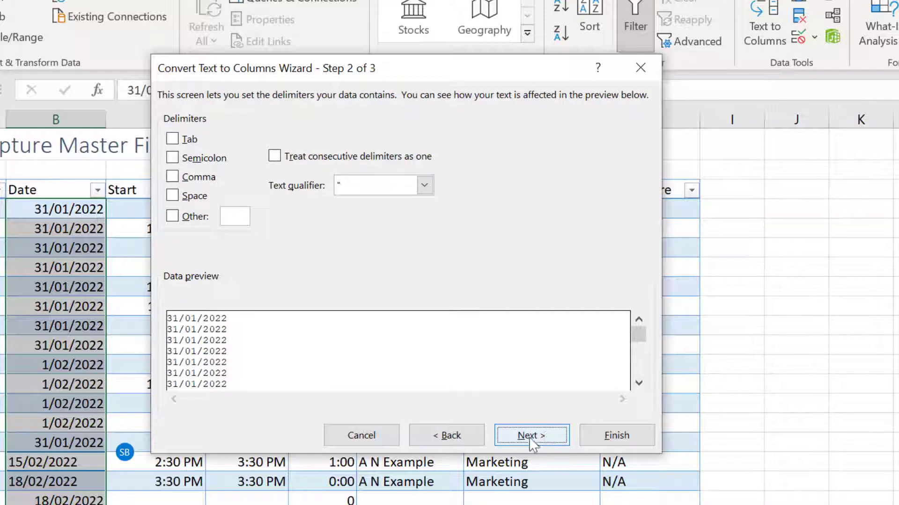
{"action": "left_click", "coordinate": [537, 436]}
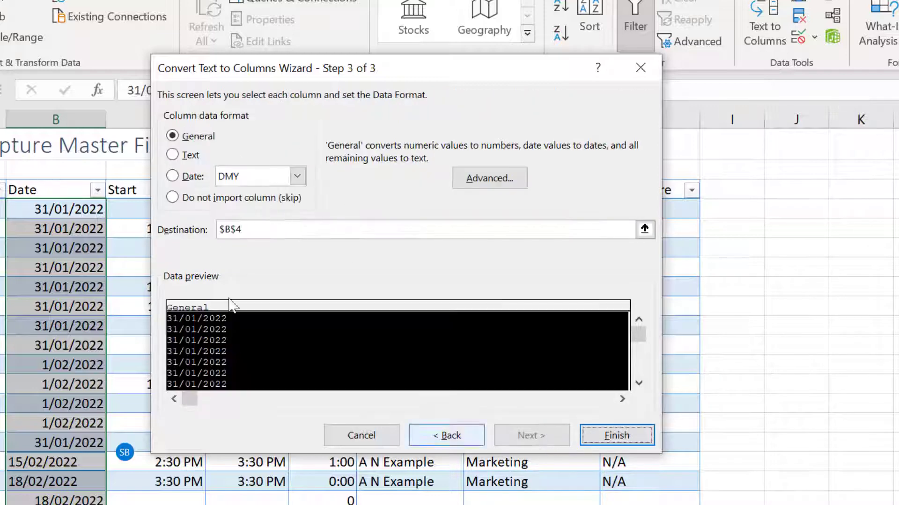
{"action": "left_click", "coordinate": [174, 175]}
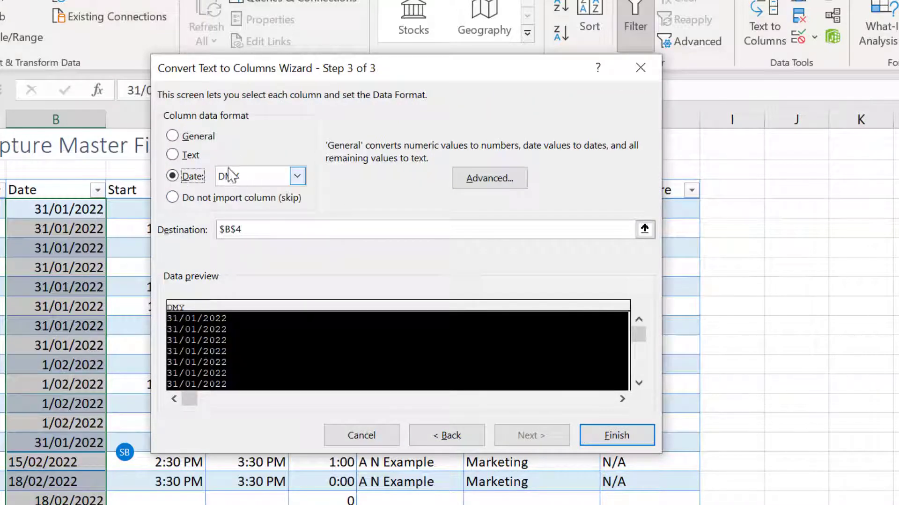
{"action": "left_click", "coordinate": [297, 176]}
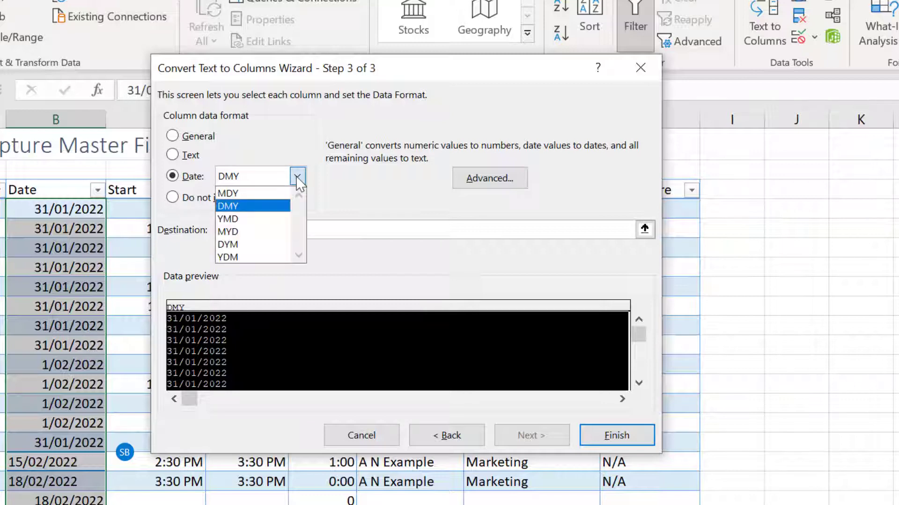
{"action": "left_click", "coordinate": [274, 194]}
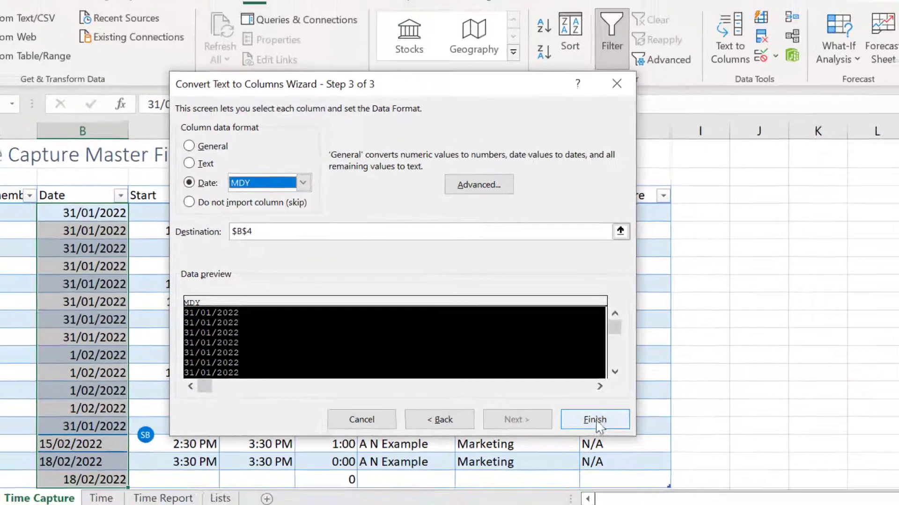
{"action": "left_click", "coordinate": [617, 435]}
{"action": "left_click", "coordinate": [140, 368]}
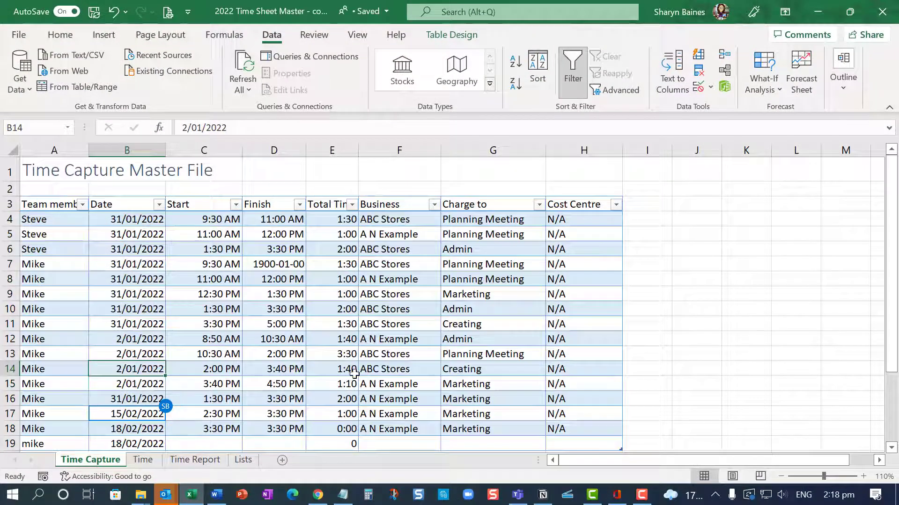